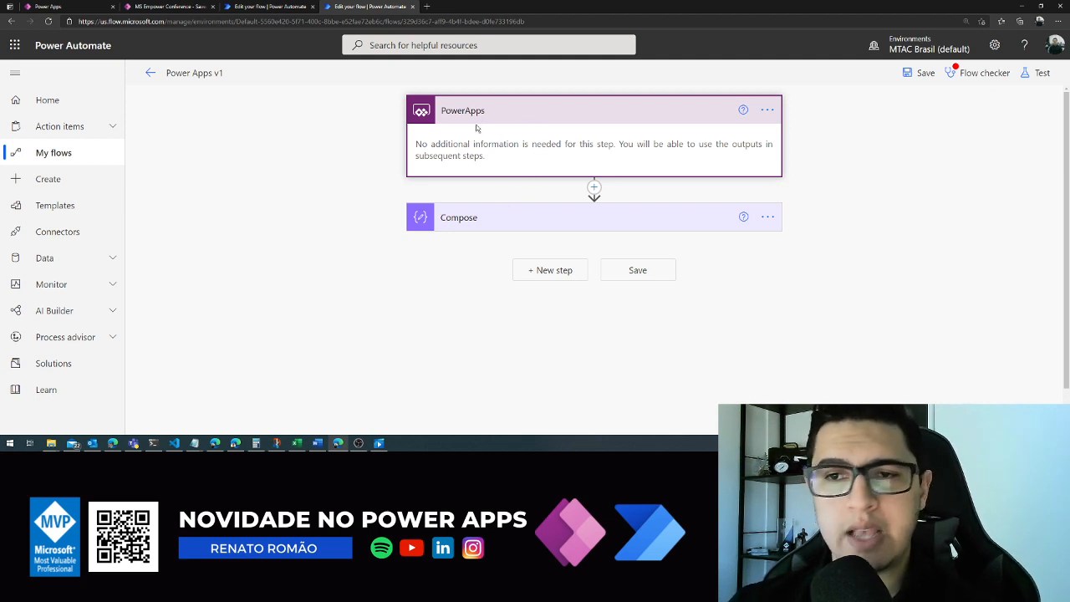
# Expand the Compose action in the Power Apps v1 flow and review the dynamic content offered for its Inputs field.
pyautogui.click(483, 219)
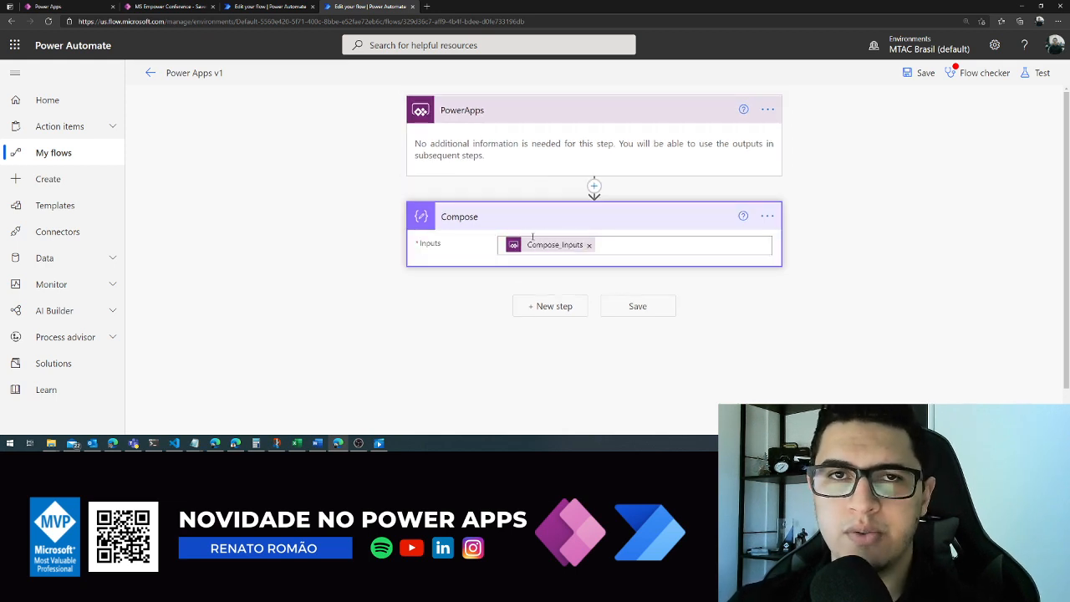
pyautogui.click(614, 245)
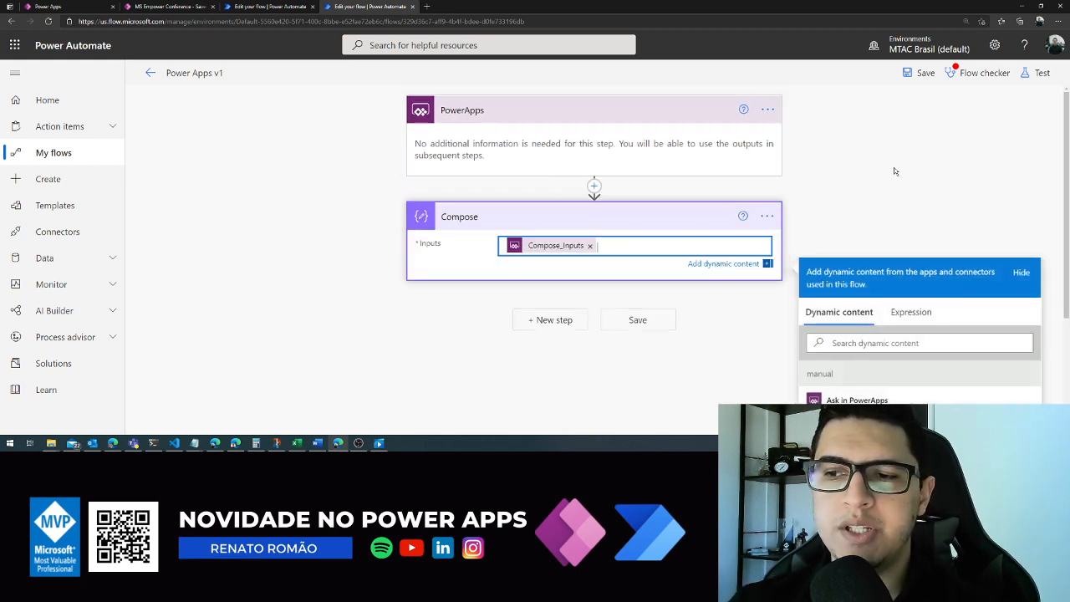
pyautogui.scroll(-1, 862, 270)
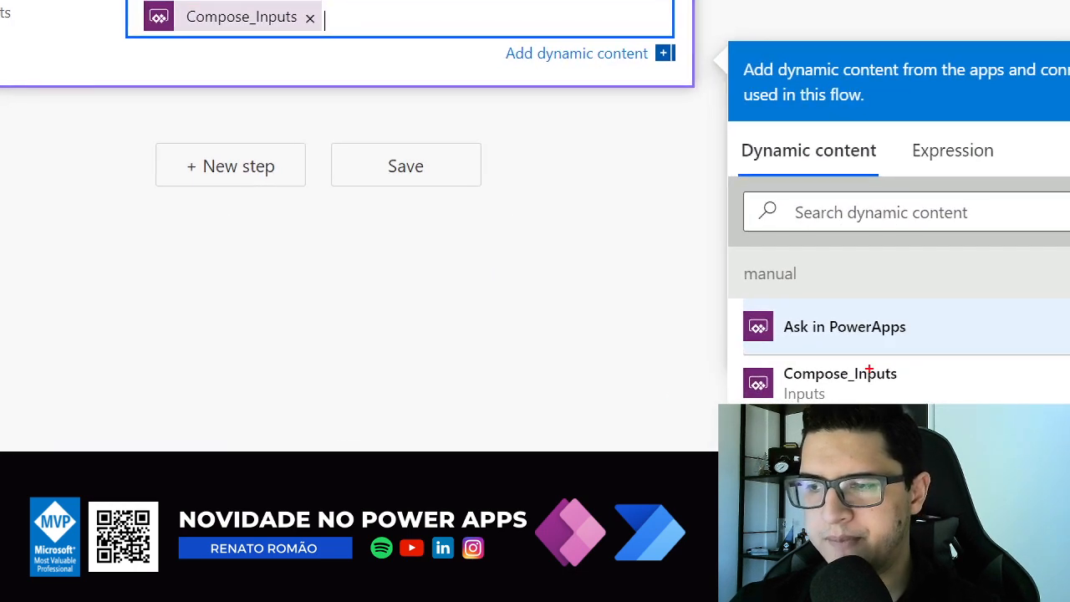
pyautogui.moveTo(779, 349)
pyautogui.mouseDown()
pyautogui.moveTo(954, 316)
pyautogui.moveTo(833, 301)
pyautogui.moveTo(766, 322)
pyautogui.mouseUp()
pyautogui.press('Escape')
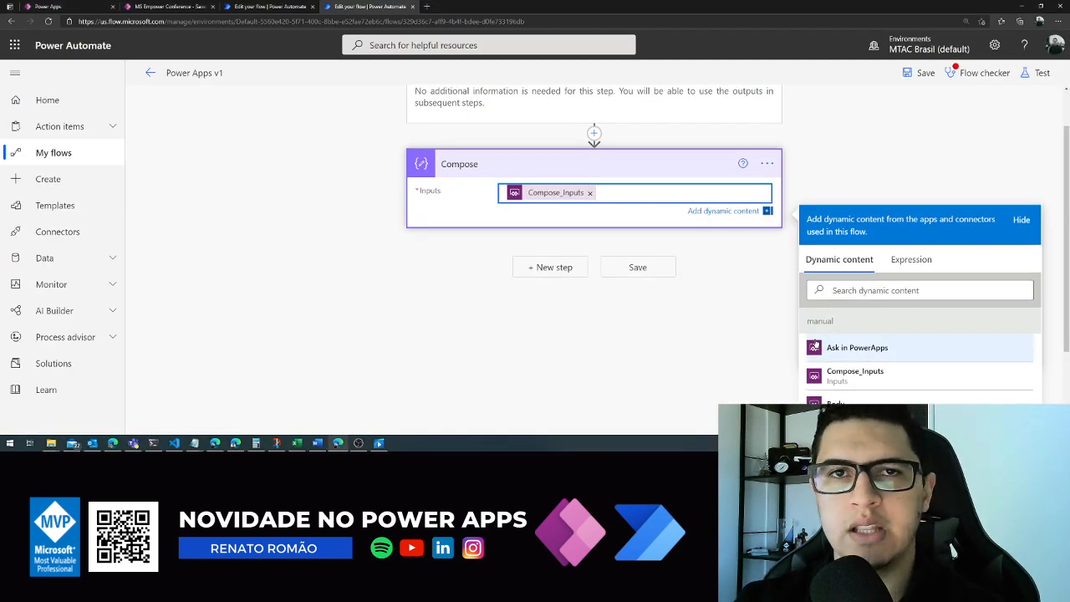
pyautogui.scroll(1, 378, 222)
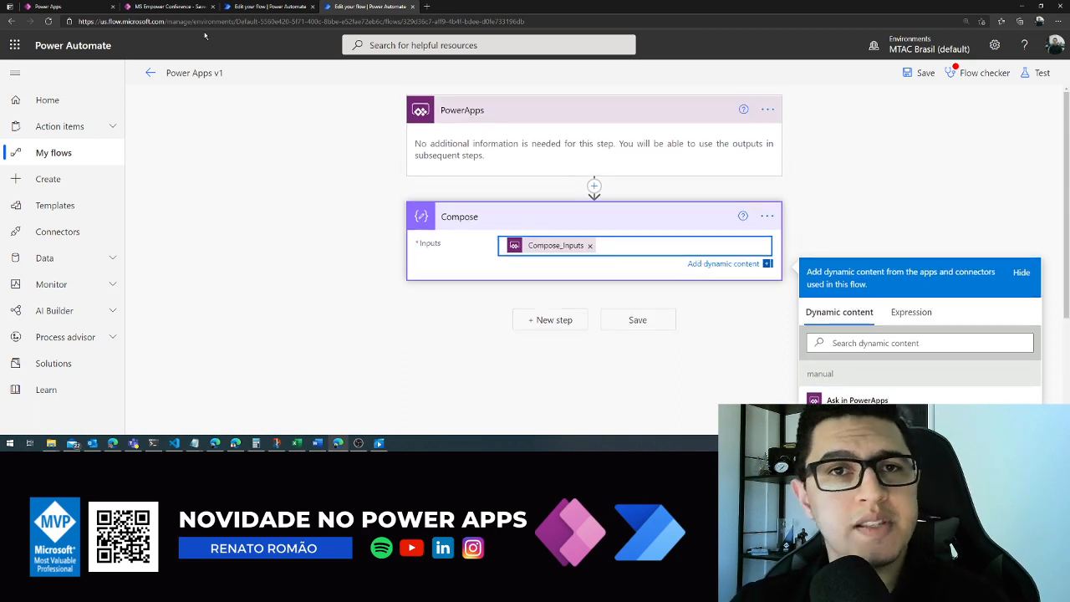
# Switch to the Power Apps v2 flow and bring up the input type choices of its PowerApps (V2) trigger.
pyautogui.click(266, 7)
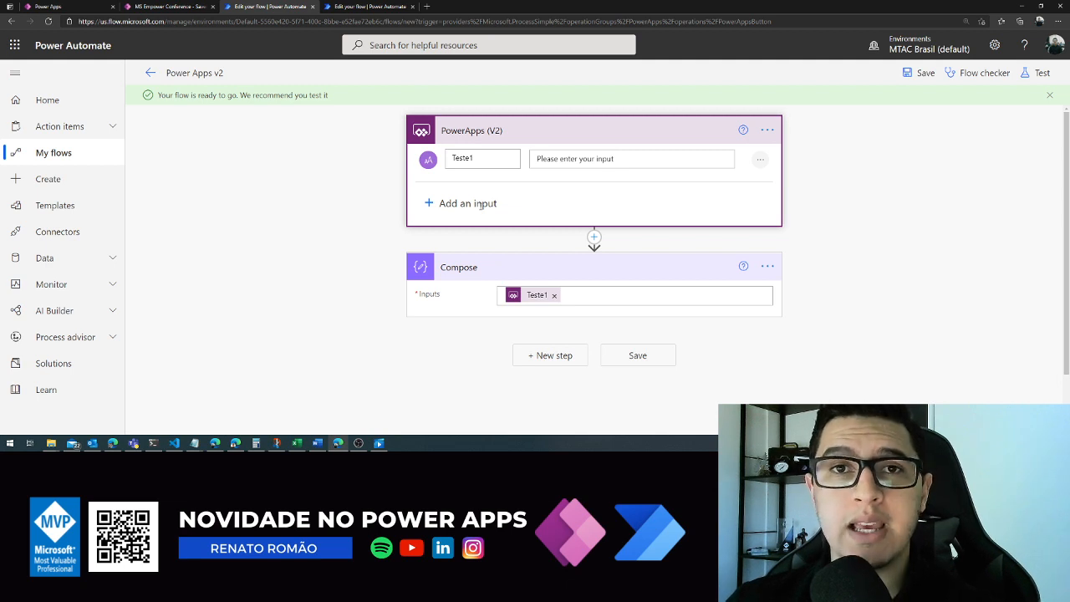
pyautogui.click(482, 209)
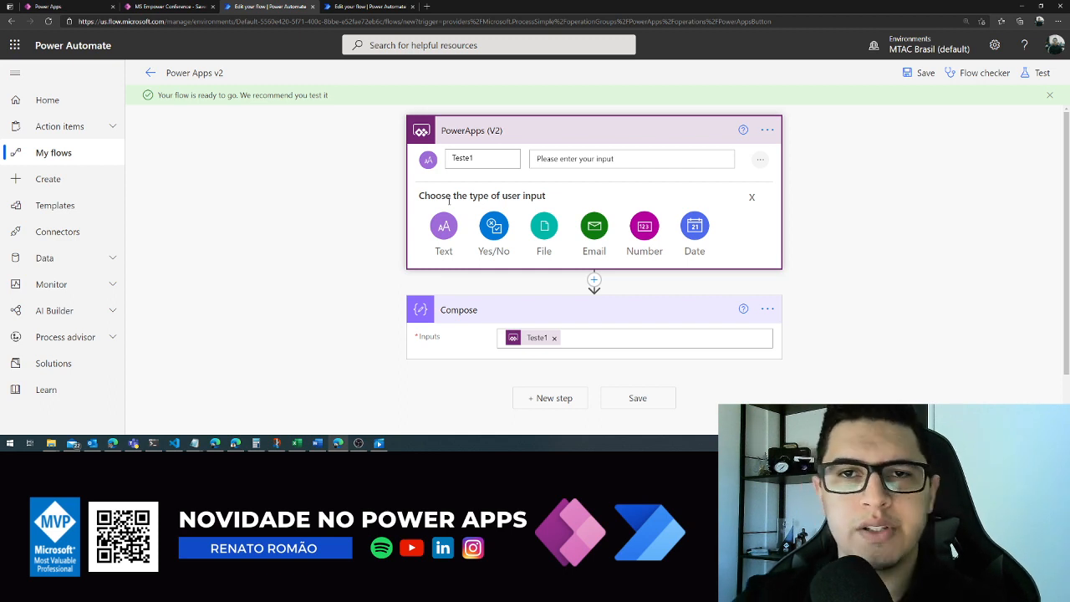
# Return to the Power Apps v1 flow and examine the parameter name used in the Compose action's Inputs field.
pyautogui.hotkey('ctrl', 'Tab')
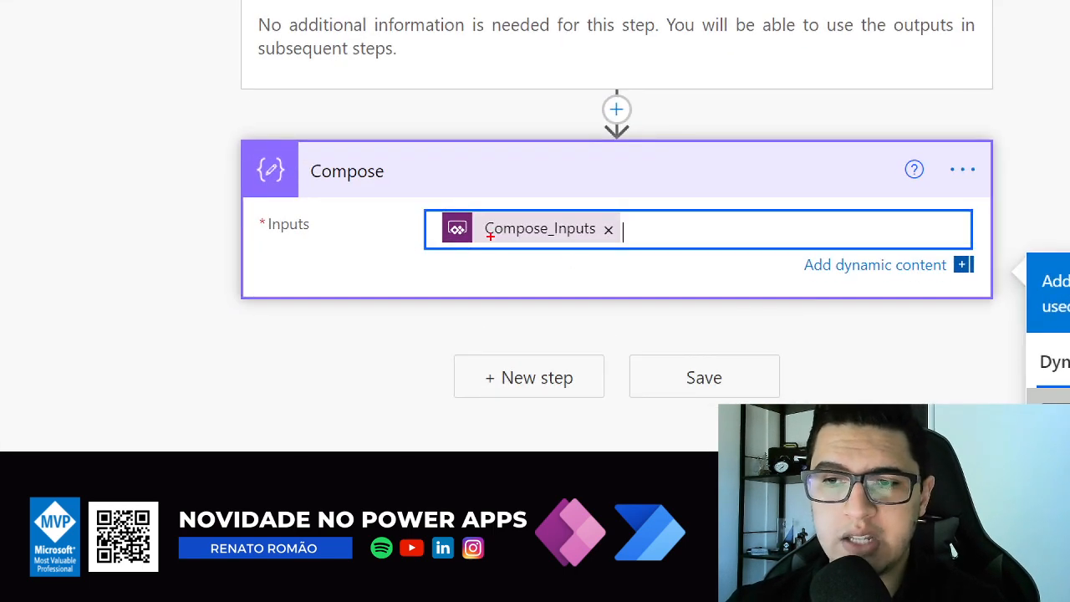
pyautogui.moveTo(529, 252)
pyautogui.mouseDown()
pyautogui.moveTo(566, 255)
pyautogui.moveTo(620, 236)
pyautogui.moveTo(562, 195)
pyautogui.moveTo(474, 227)
pyautogui.mouseUp()
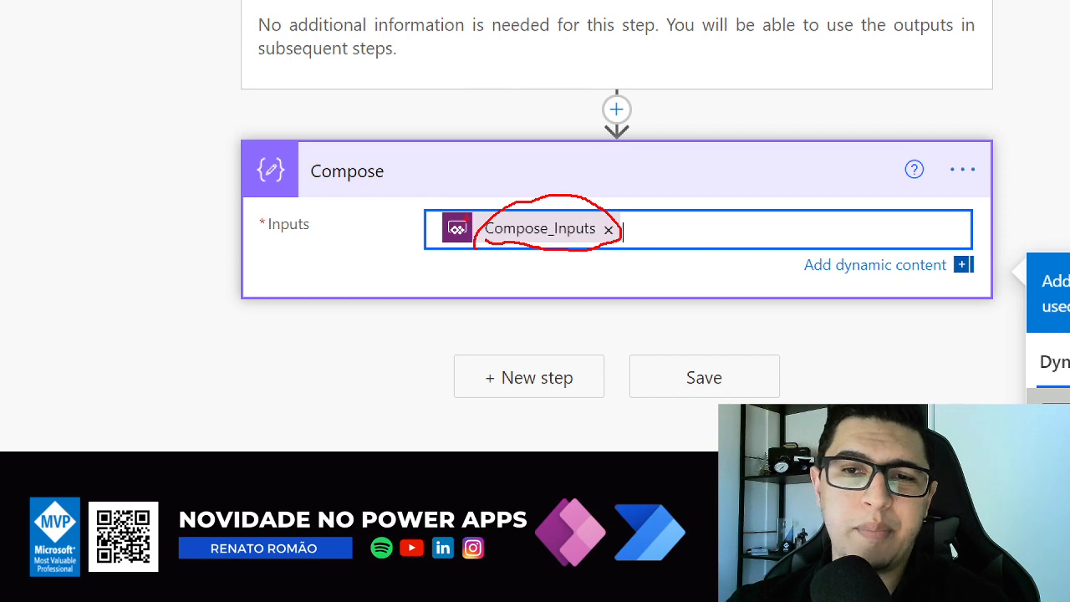
pyautogui.moveTo(304, 187); pyautogui.dragTo(381, 190)
pyautogui.press('Escape')
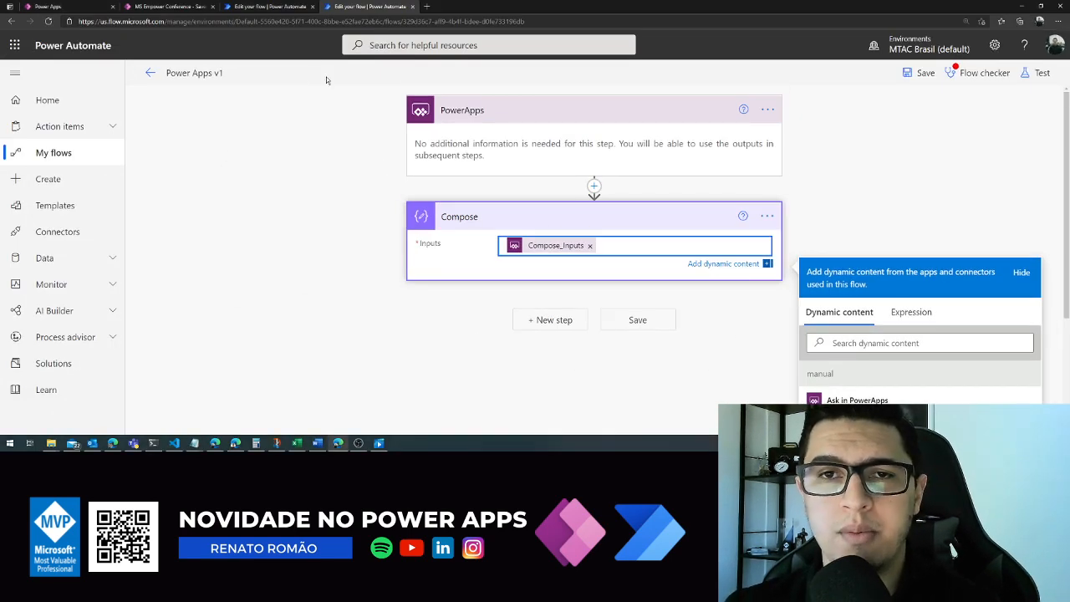
# Go back to the Power Apps v2 flow and review each user input type available in the PowerApps (V2) trigger.
pyautogui.click(283, 14)
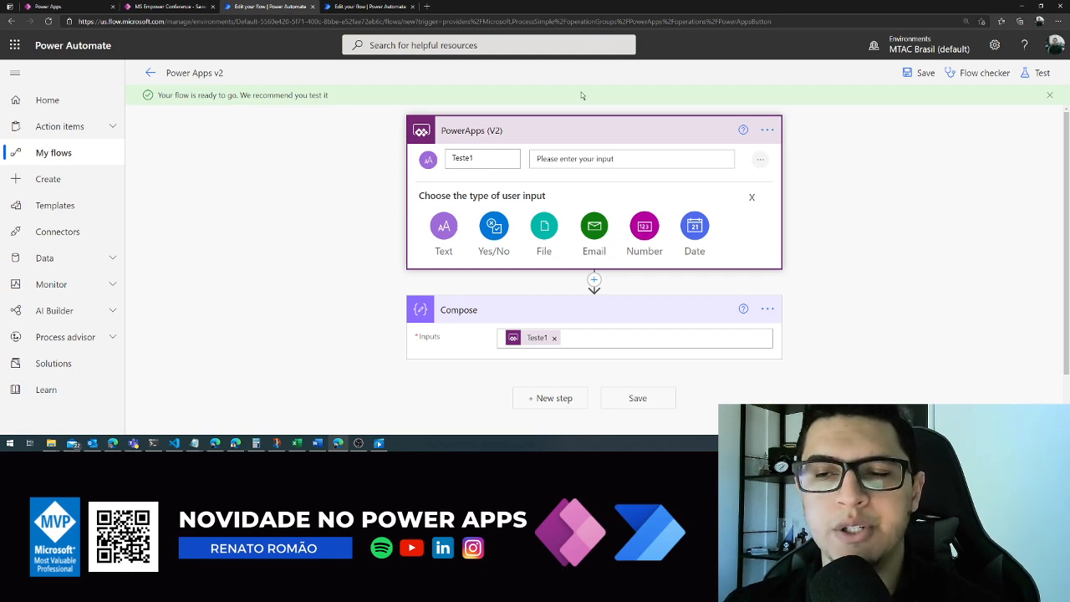
pyautogui.hotkey('ctrl', '1')
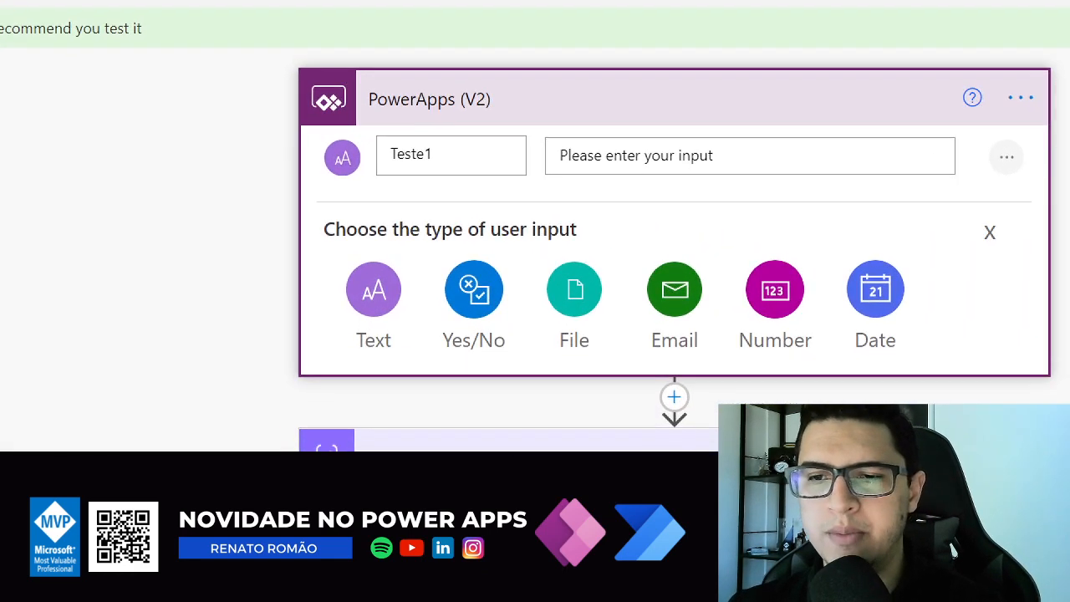
pyautogui.moveTo(334, 352)
pyautogui.mouseDown()
pyautogui.moveTo(430, 291)
pyautogui.moveTo(340, 325)
pyautogui.mouseUp()
pyautogui.moveTo(450, 352)
pyautogui.mouseDown()
pyautogui.moveTo(530, 283)
pyautogui.moveTo(415, 327)
pyautogui.moveTo(449, 359)
pyautogui.mouseUp()
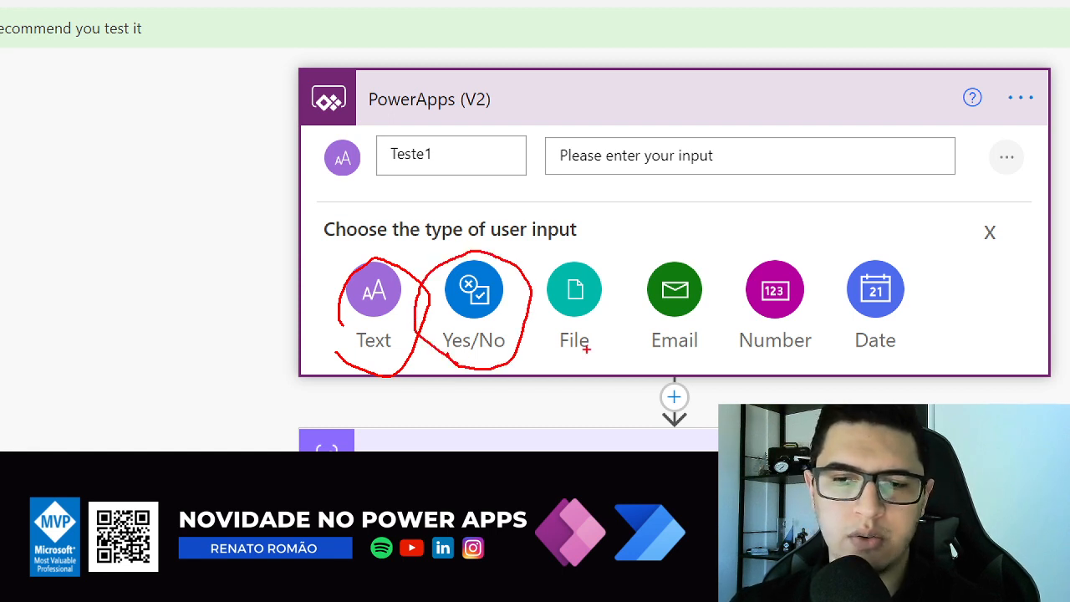
pyautogui.moveTo(543, 302)
pyautogui.mouseDown()
pyautogui.moveTo(561, 345)
pyautogui.moveTo(608, 277)
pyautogui.moveTo(525, 301)
pyautogui.moveTo(523, 330)
pyautogui.mouseUp()
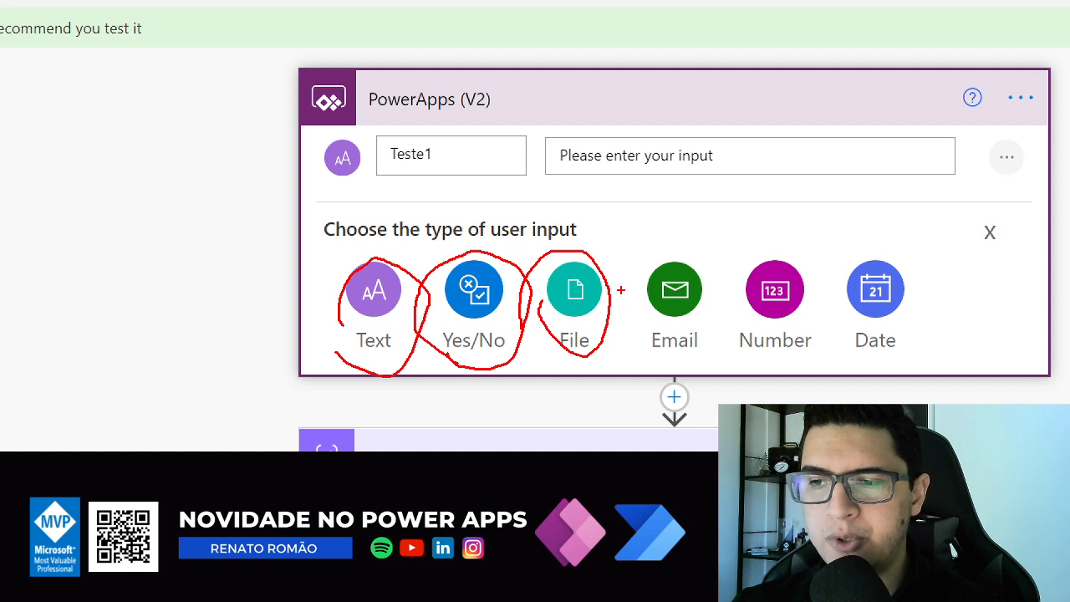
pyautogui.moveTo(634, 273)
pyautogui.mouseDown()
pyautogui.moveTo(639, 263)
pyautogui.moveTo(679, 359)
pyautogui.moveTo(687, 242)
pyautogui.moveTo(625, 292)
pyautogui.mouseUp()
pyautogui.moveTo(730, 274)
pyautogui.mouseDown()
pyautogui.moveTo(815, 355)
pyautogui.moveTo(799, 272)
pyautogui.moveTo(735, 306)
pyautogui.mouseUp()
pyautogui.moveTo(853, 267)
pyautogui.mouseDown()
pyautogui.moveTo(889, 350)
pyautogui.moveTo(852, 259)
pyautogui.moveTo(834, 286)
pyautogui.mouseUp()
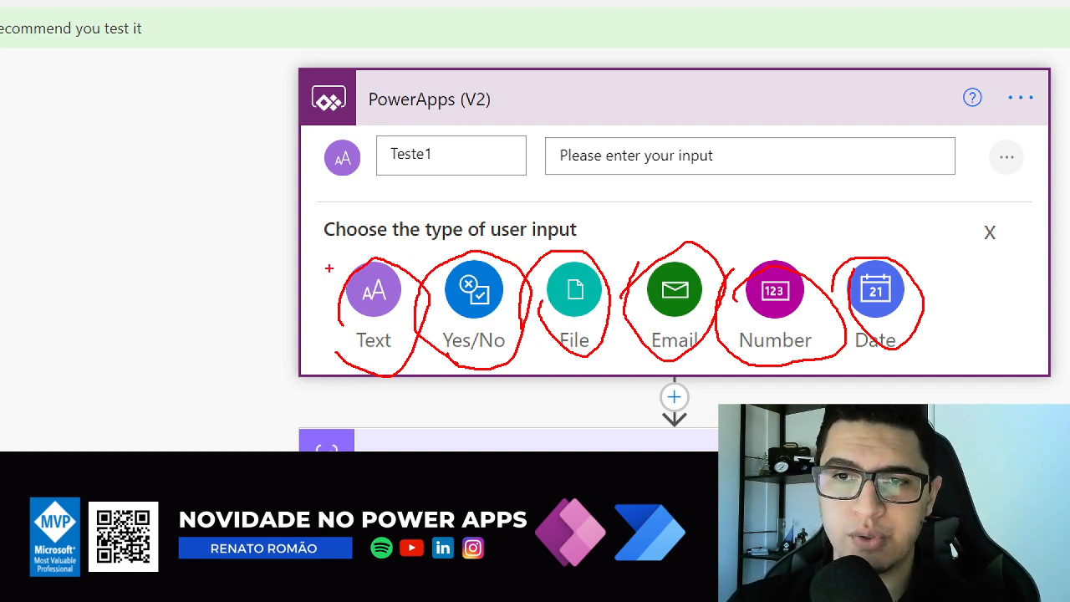
# Switch to the MS Empower Conference app in Power Apps, leave its preview, and inspect the OnSelect formula of the "Versão antiga" button.
pyautogui.click(170, 6)
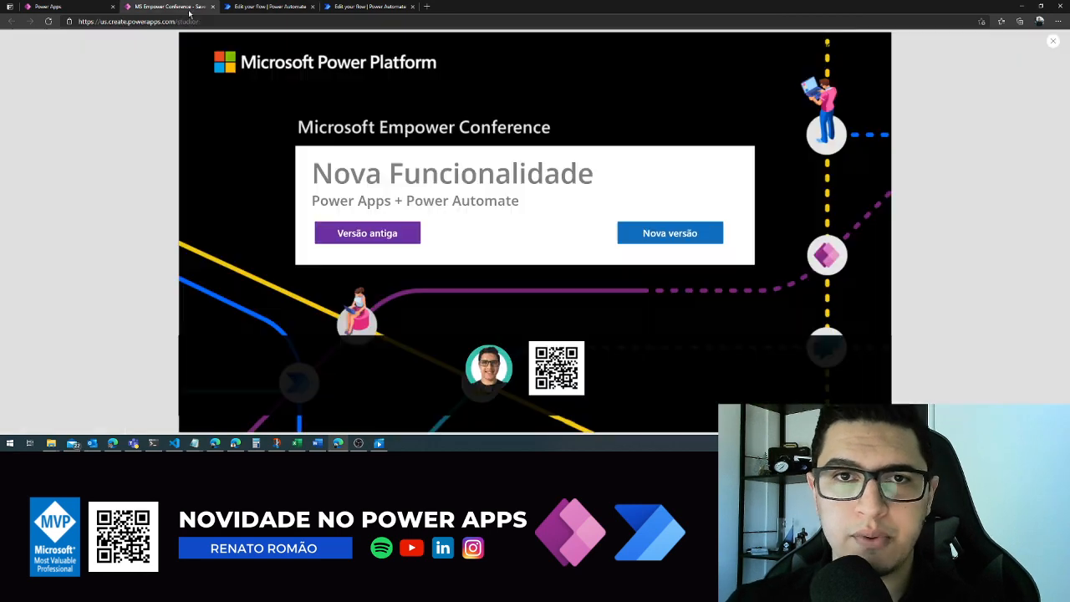
pyautogui.click(1052, 42)
pyautogui.click(428, 261)
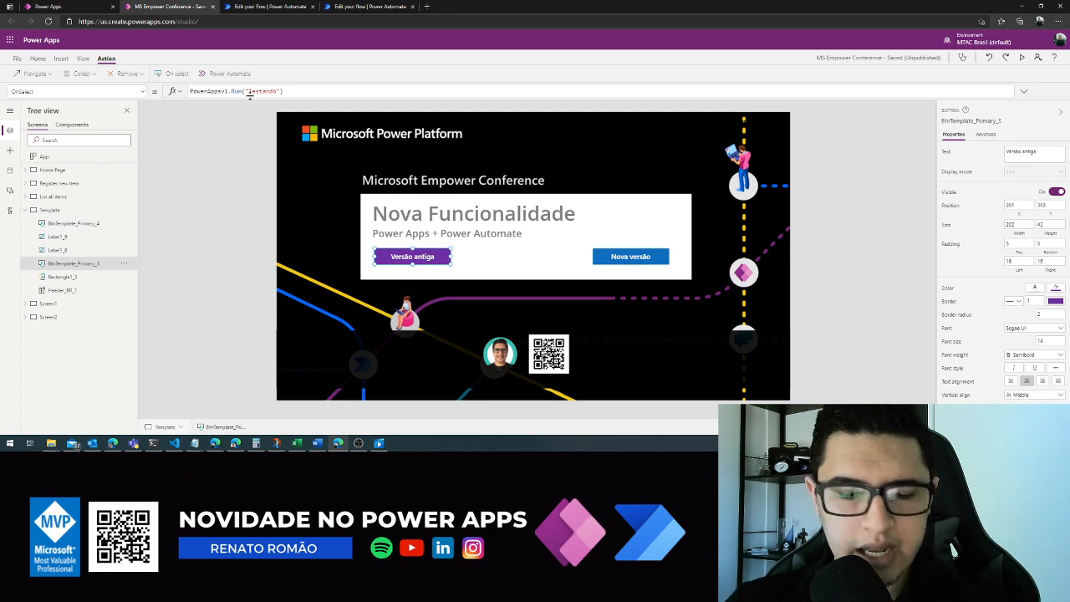
pyautogui.click(284, 90)
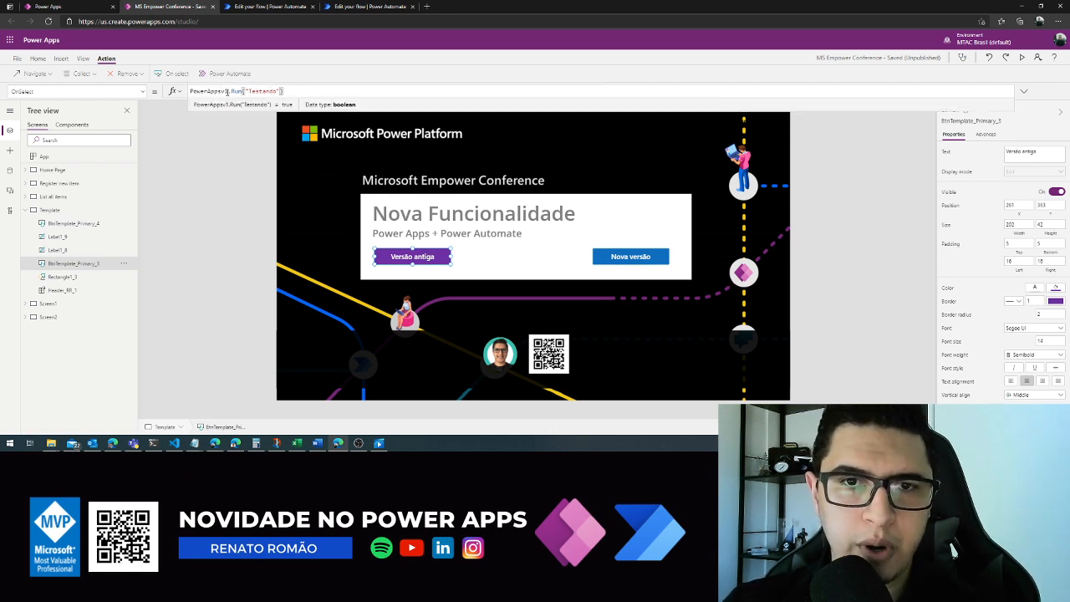
pyautogui.click(280, 91)
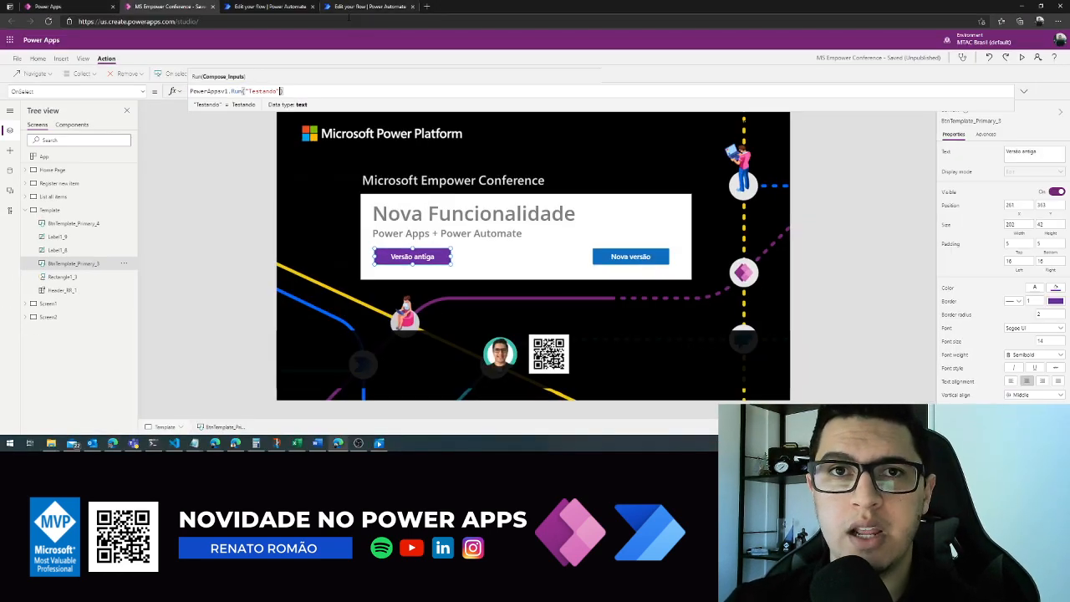
# Inspect the "Nova versão" button's OnSelect formula and the parameter hint for its flow's Run call.
pyautogui.click(622, 253)
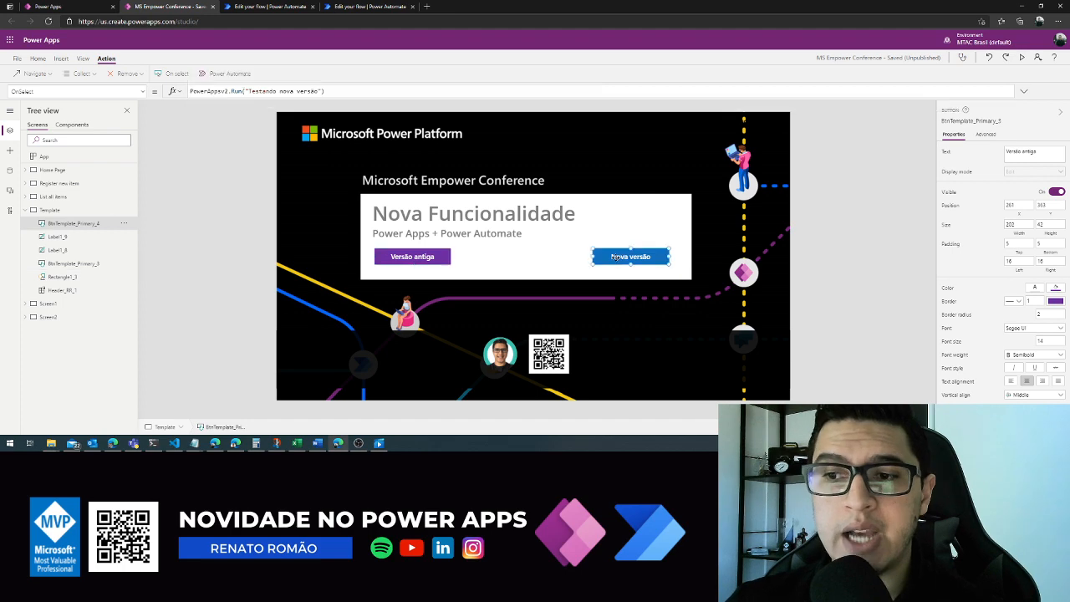
pyautogui.click(323, 91)
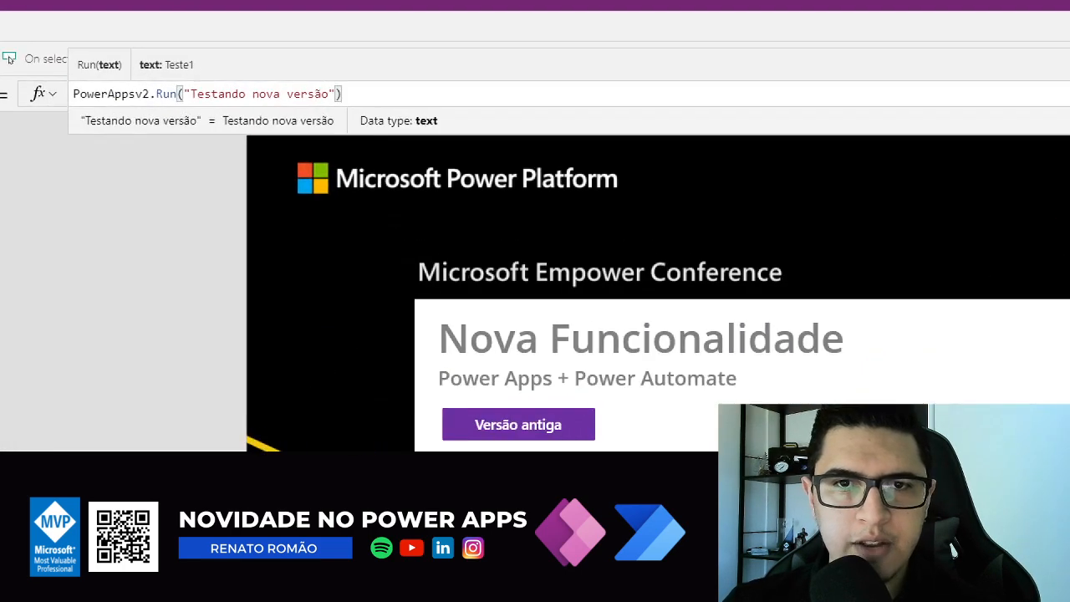
pyautogui.moveTo(118, 85)
pyautogui.mouseDown()
pyautogui.moveTo(149, 65)
pyautogui.moveTo(113, 57)
pyautogui.moveTo(104, 88)
pyautogui.mouseUp()
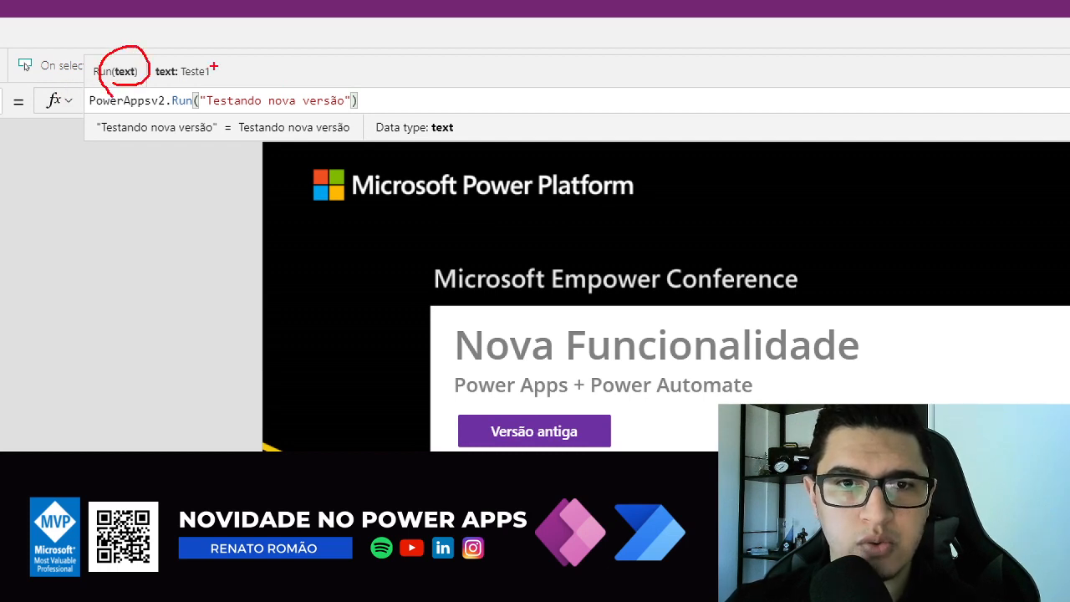
pyautogui.moveTo(185, 75)
pyautogui.mouseDown()
pyautogui.moveTo(200, 84)
pyautogui.moveTo(224, 60)
pyautogui.moveTo(186, 48)
pyautogui.mouseUp()
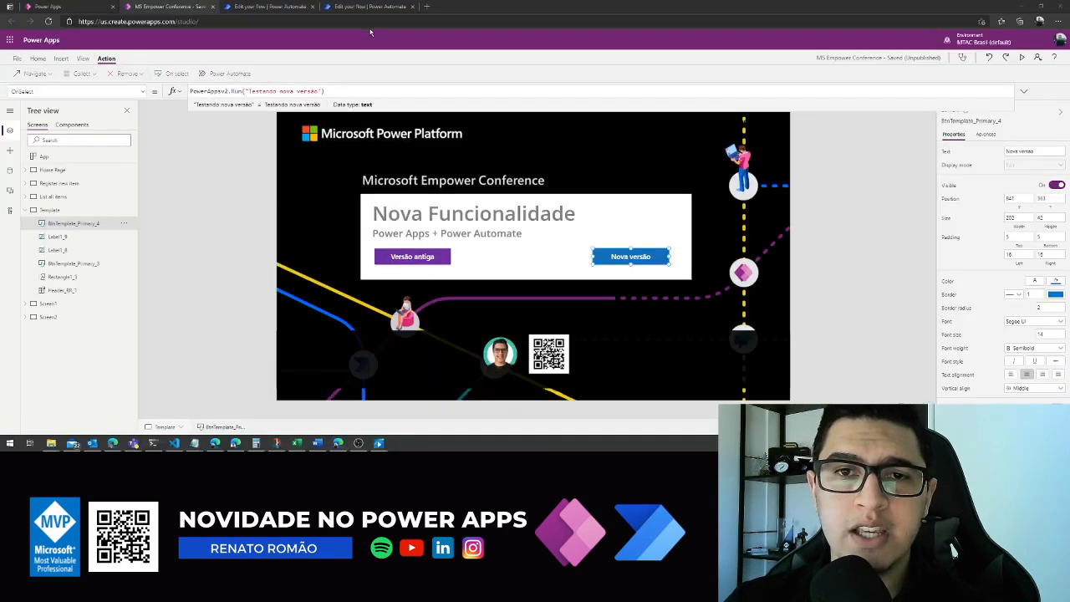
# Compare the Power Apps v2 flow's trigger input with the Run formula in the app that calls it.
pyautogui.click(292, 6)
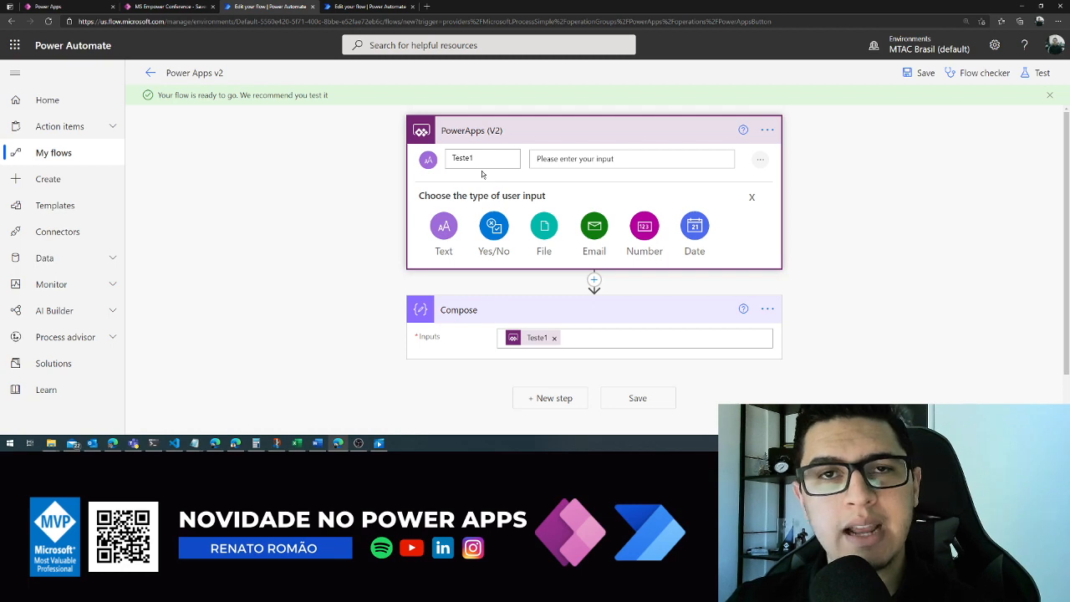
pyautogui.click(173, 9)
pyautogui.click(235, 8)
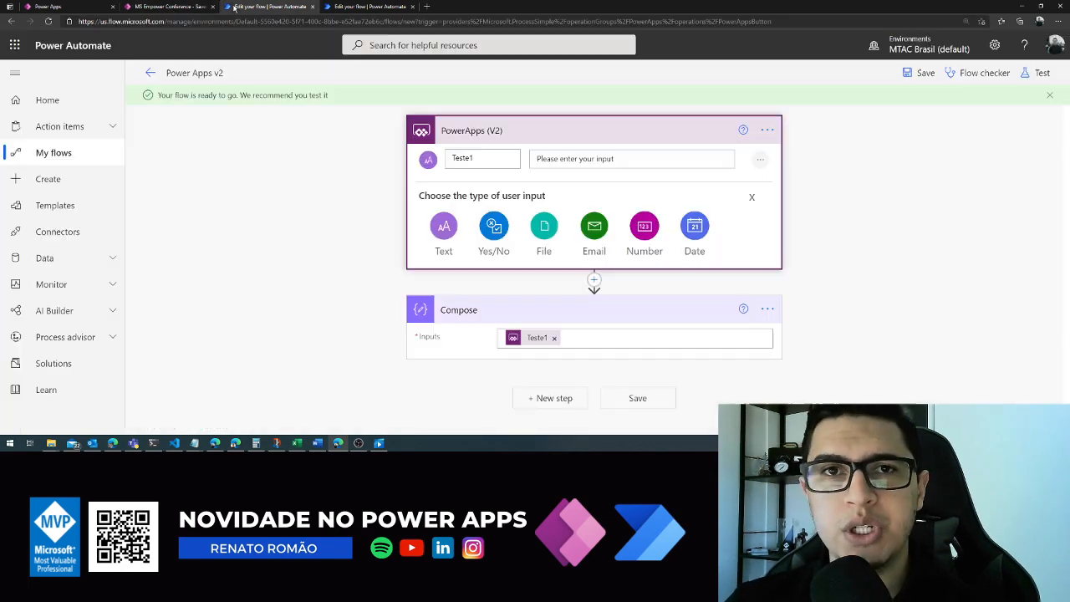
pyautogui.click(192, 14)
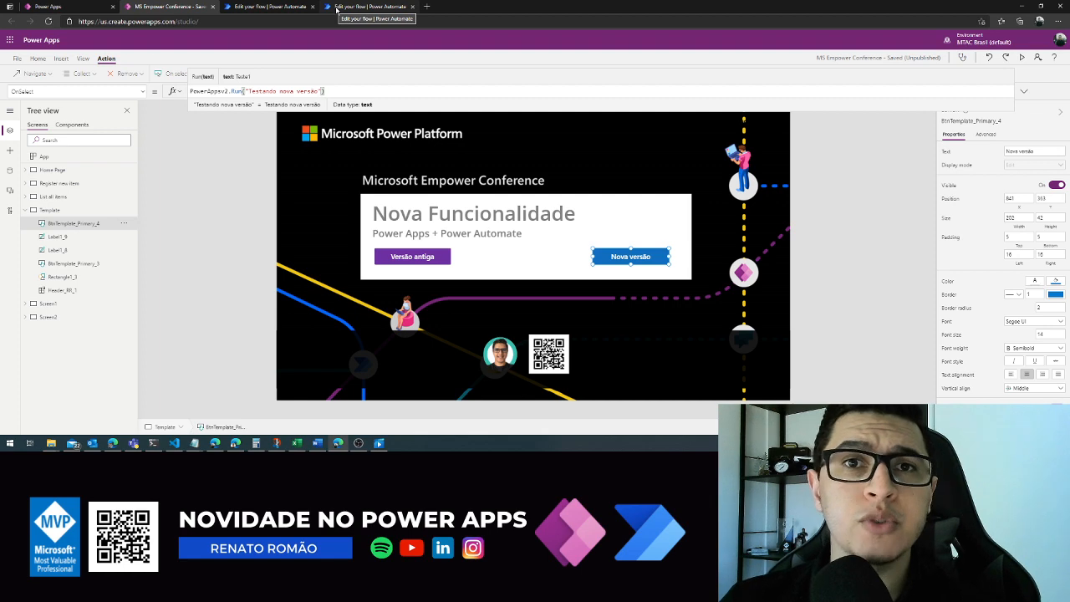
# Add a Mail "Send an email notification (V3)" action after Compose in the Power Apps v1 flow.
pyautogui.click(368, 7)
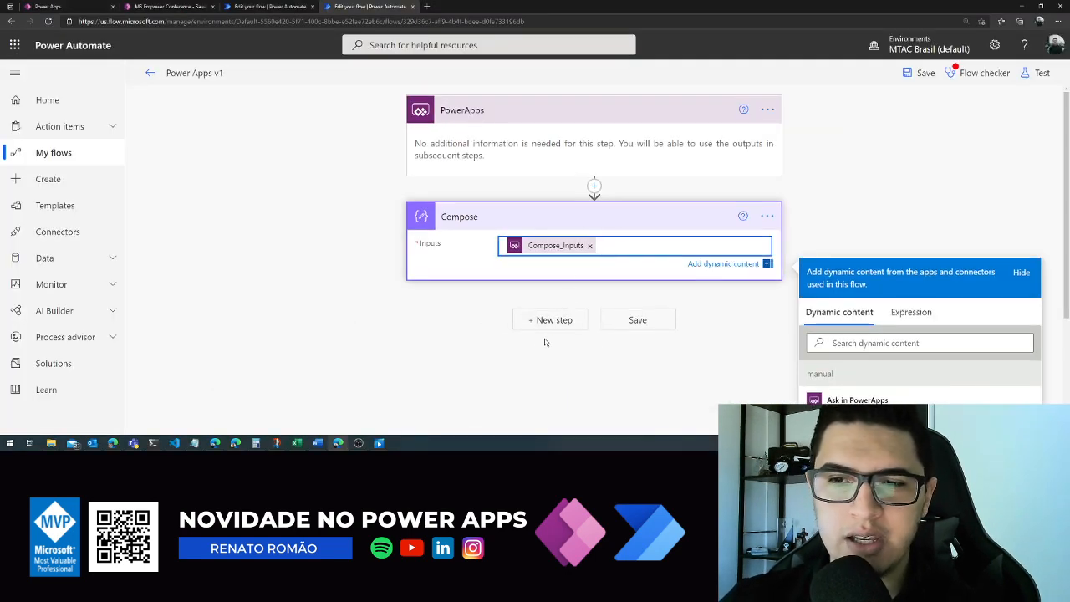
pyautogui.click(548, 321)
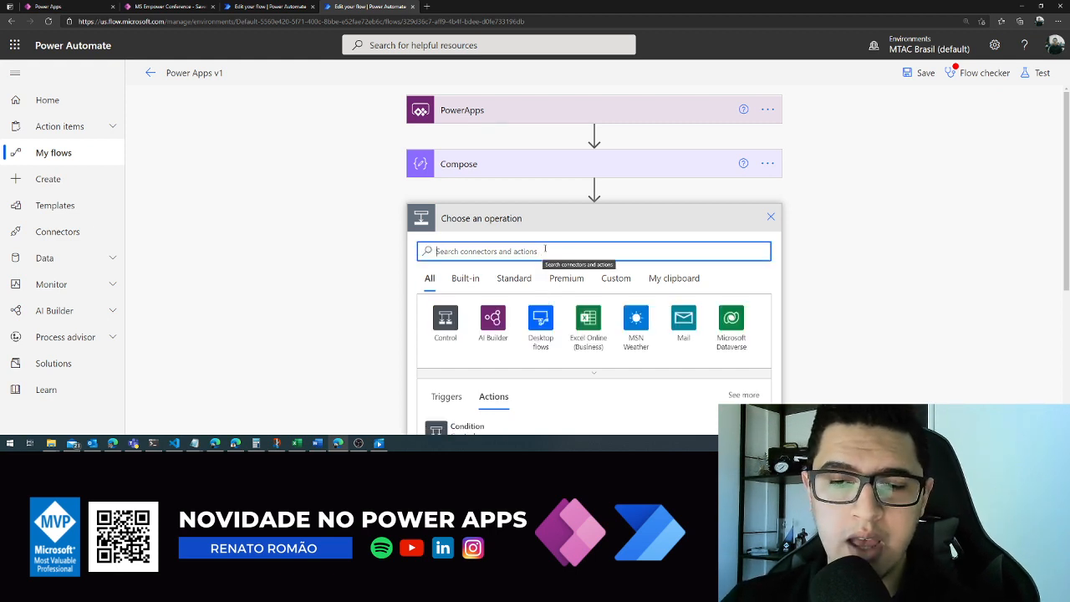
pyautogui.click(681, 321)
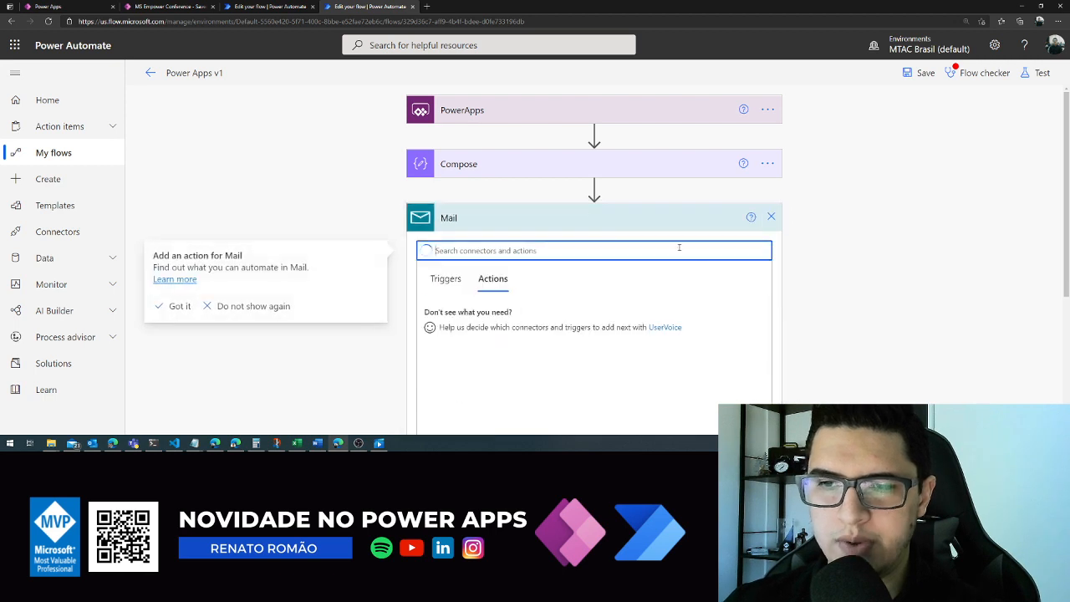
pyautogui.click(536, 306)
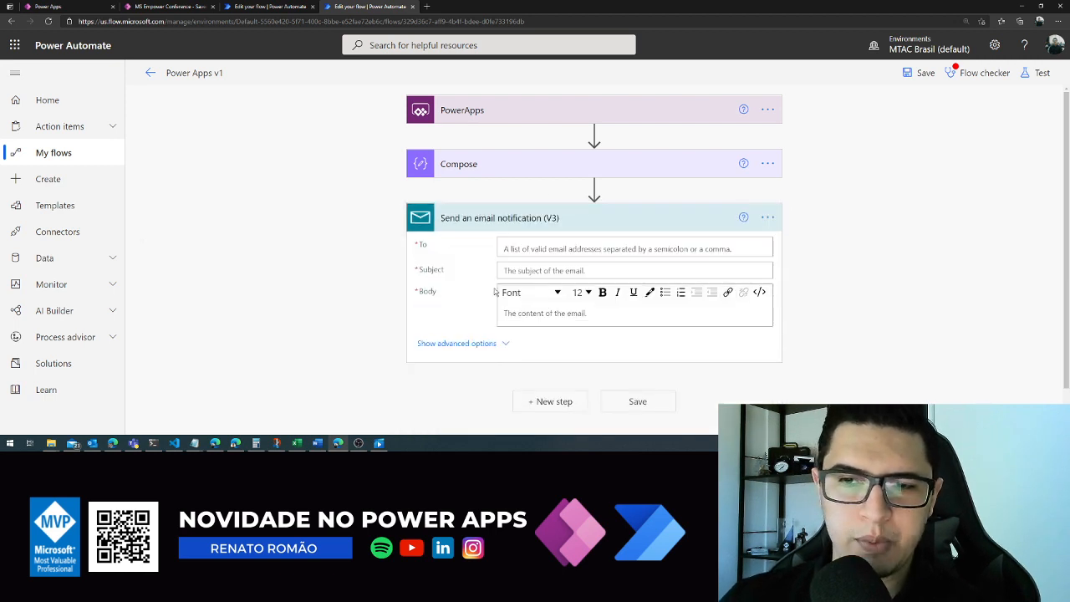
# Review the dynamic content available for the email notification's Body field.
pyautogui.click(544, 307)
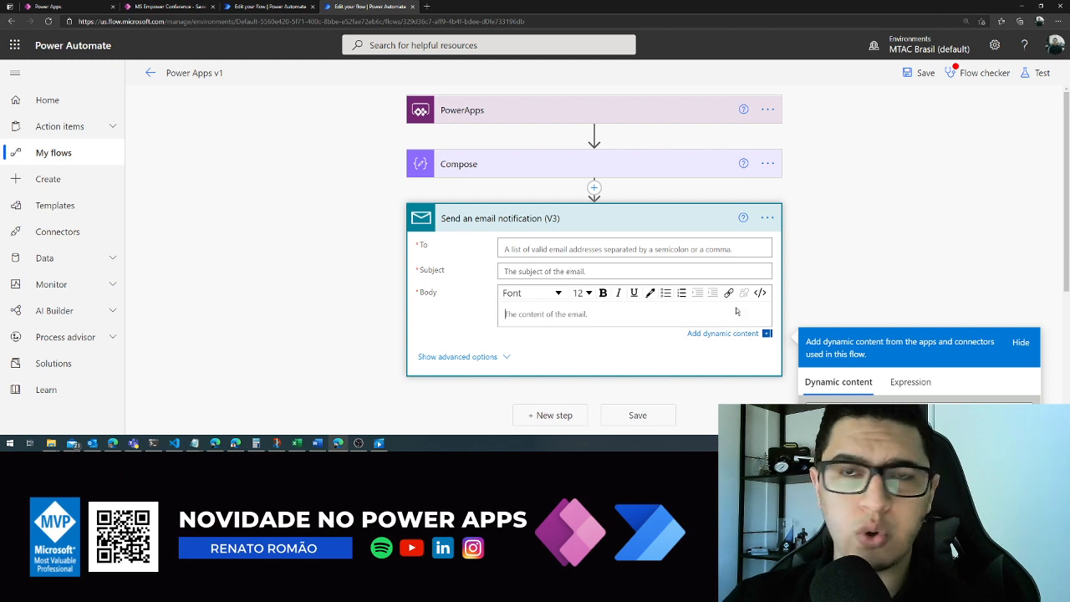
pyautogui.scroll(-2, 552, 316)
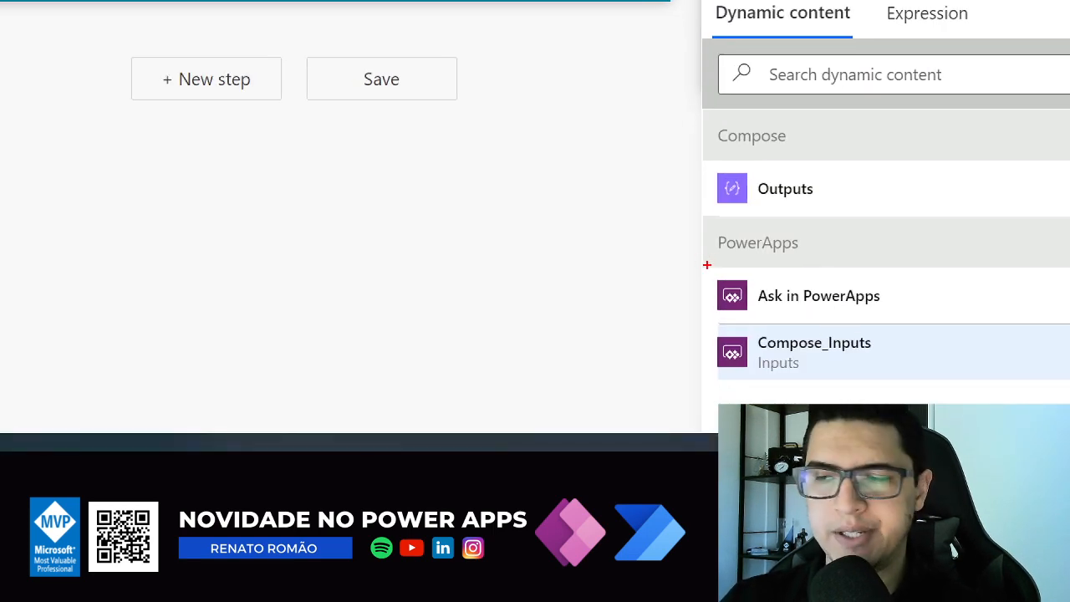
pyautogui.moveTo(726, 269)
pyautogui.mouseDown()
pyautogui.moveTo(724, 323)
pyautogui.moveTo(895, 294)
pyautogui.moveTo(746, 254)
pyautogui.moveTo(722, 266)
pyautogui.mouseUp()
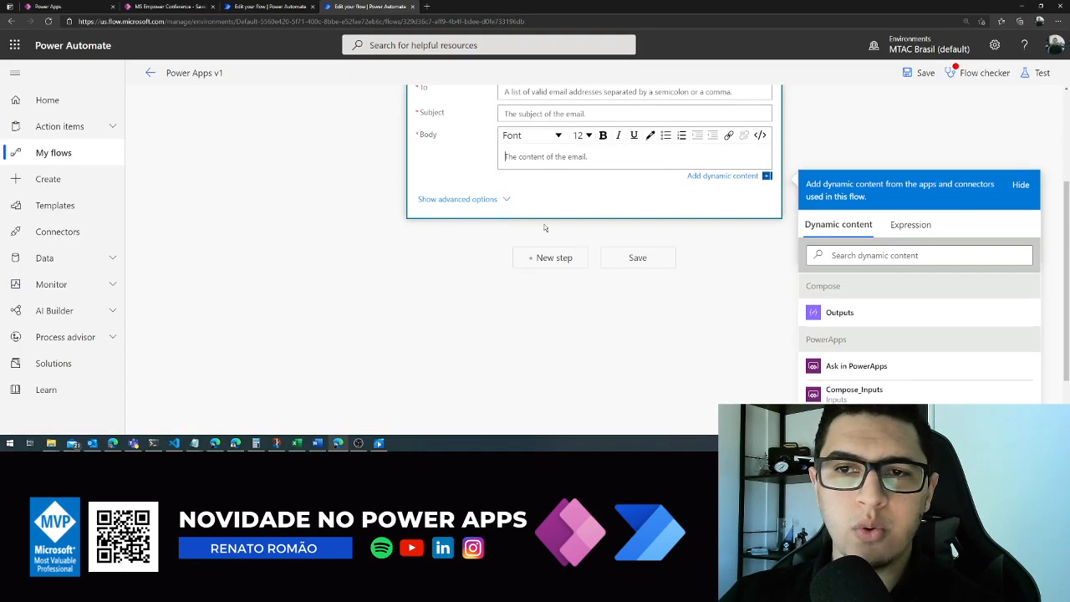
# Insert an Initialize variable action between the PowerApps trigger and Compose in the Power Apps v1 flow.
pyautogui.scroll(3, 543, 168)
pyautogui.click(544, 166)
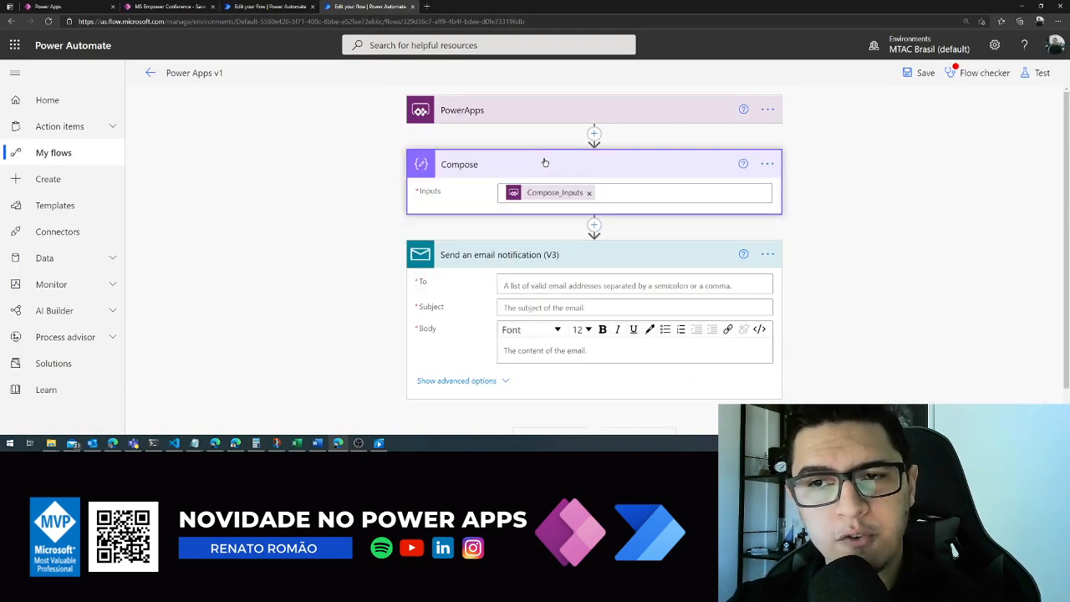
pyautogui.click(594, 134)
pyautogui.click(581, 156)
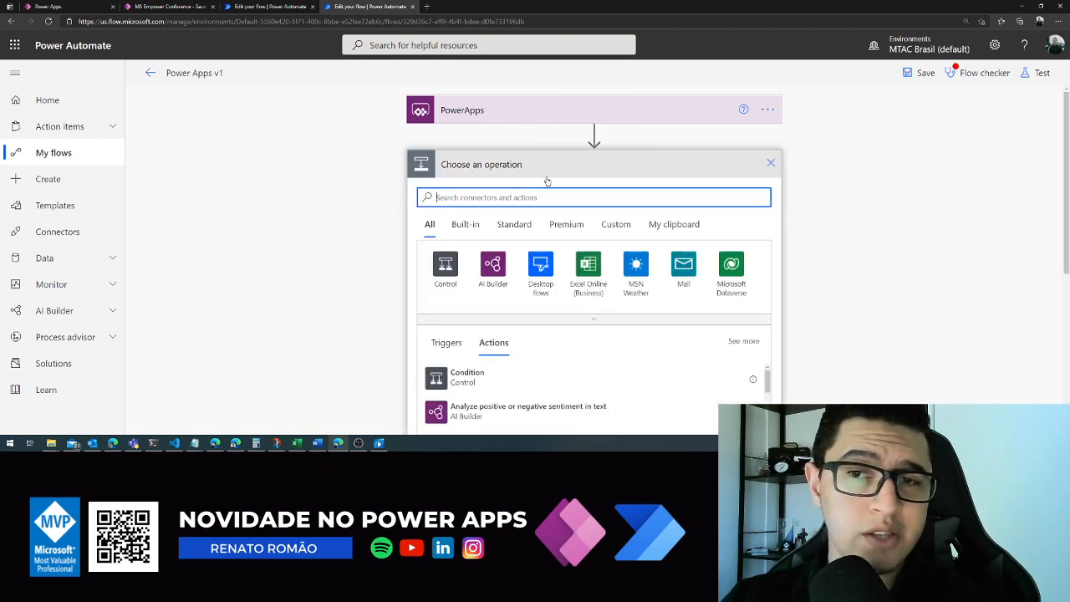
pyautogui.write('varia')
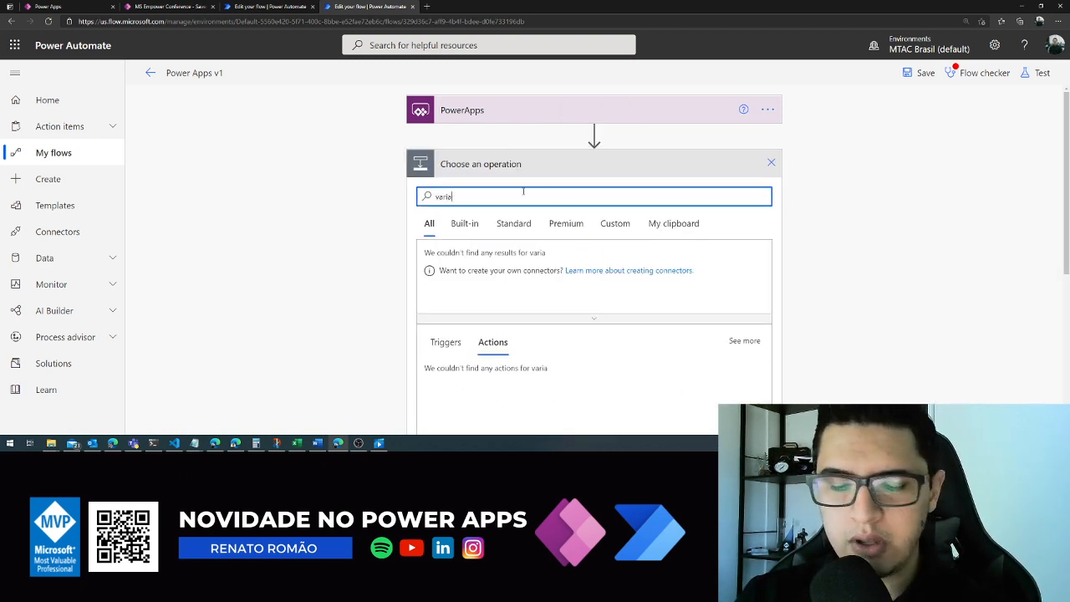
pyautogui.write('ble')
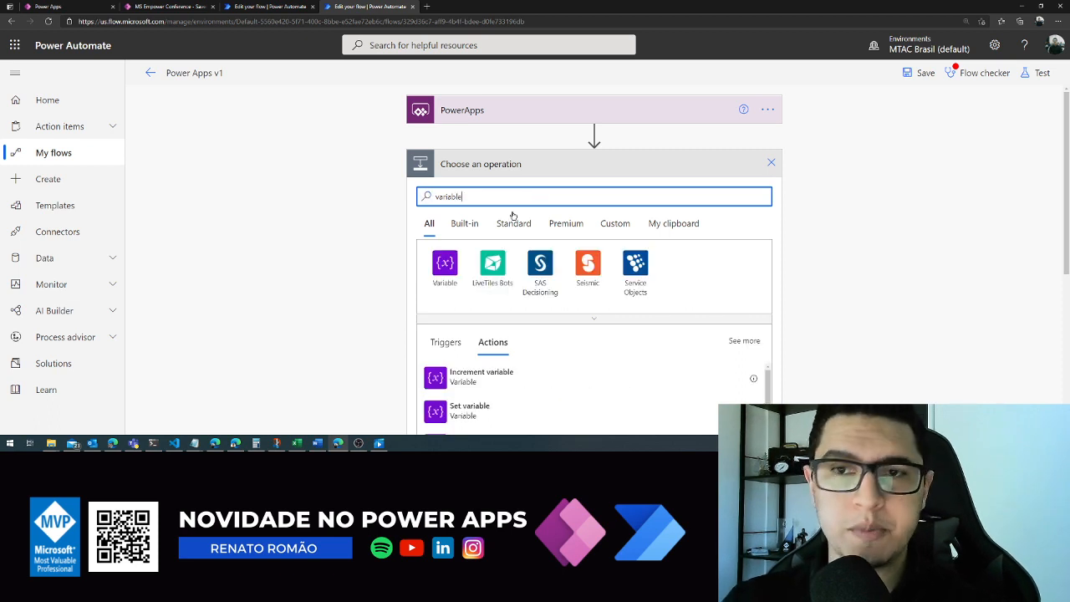
pyautogui.click(448, 276)
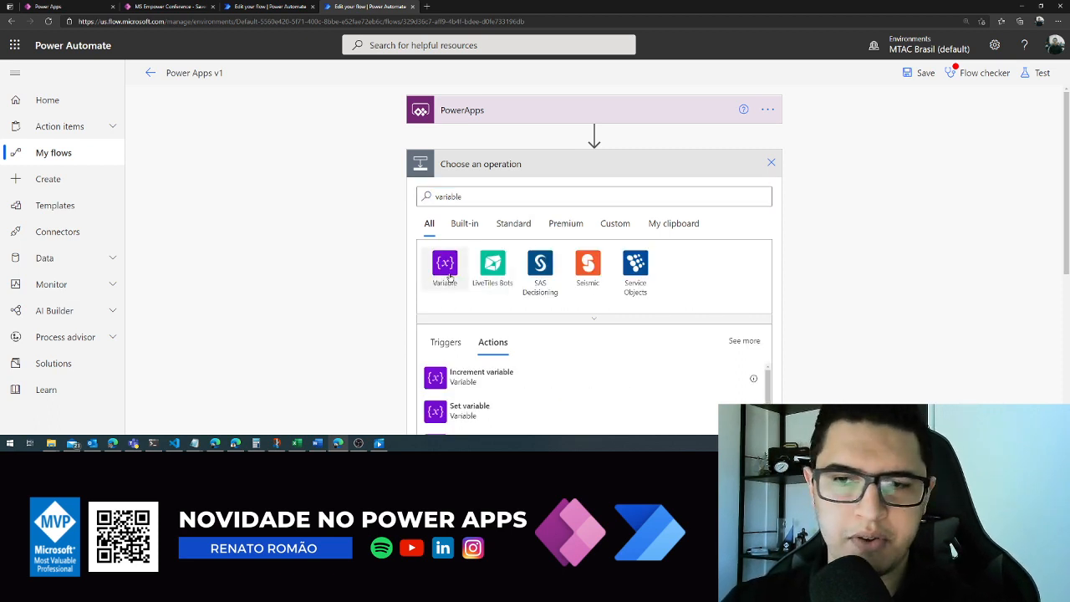
pyautogui.scroll(-1, 543, 346)
pyautogui.scroll(-1, 543, 346)
pyautogui.click(554, 294)
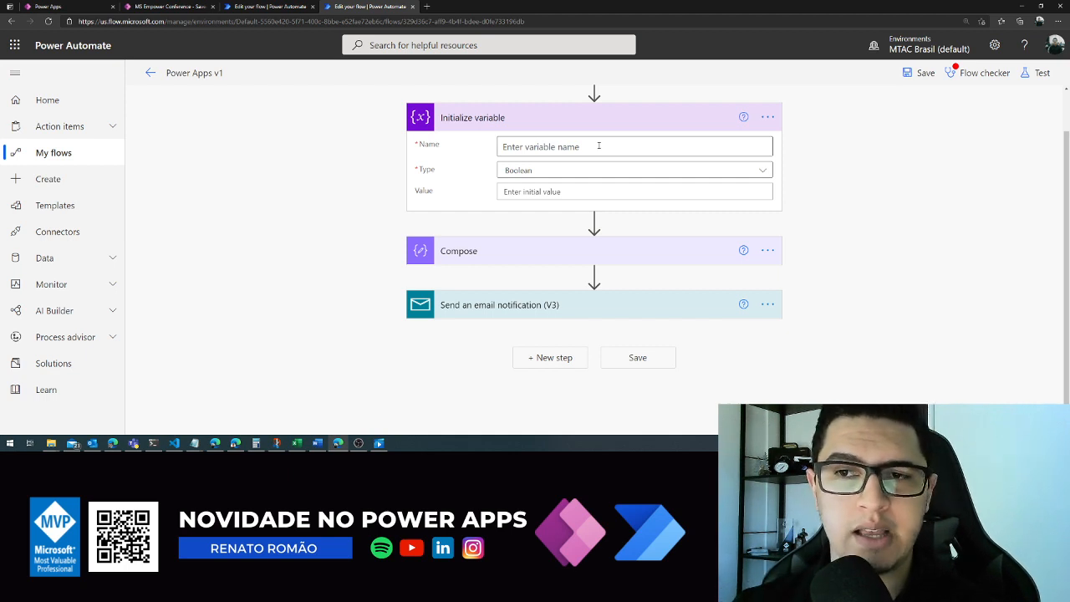
# Name the new variable Corpo and set its initial value to the Compose_Inputs dynamic content.
pyautogui.click(599, 145)
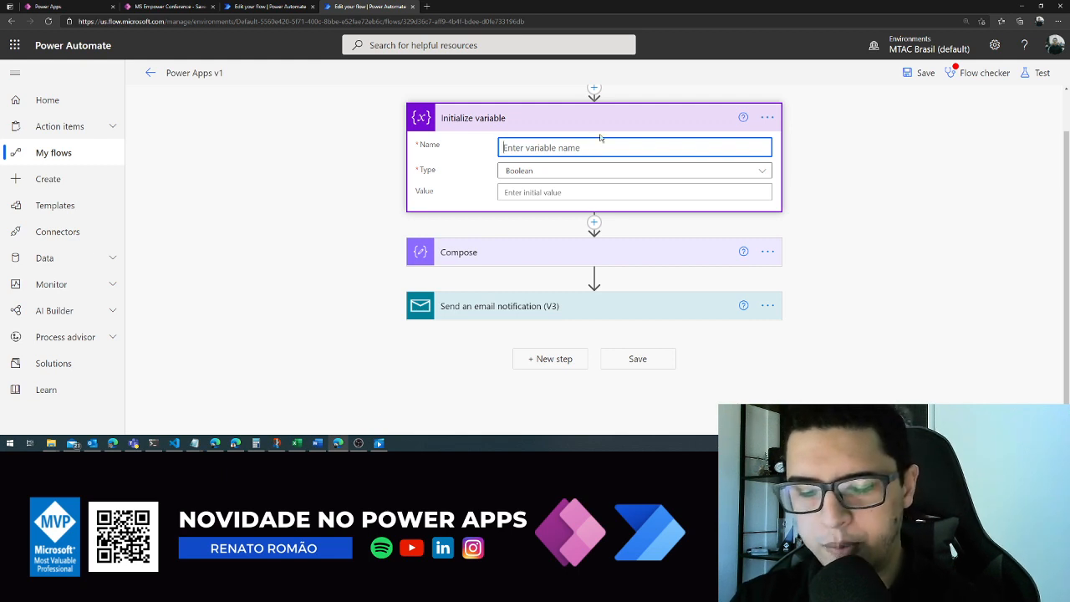
pyautogui.write('Corpo')
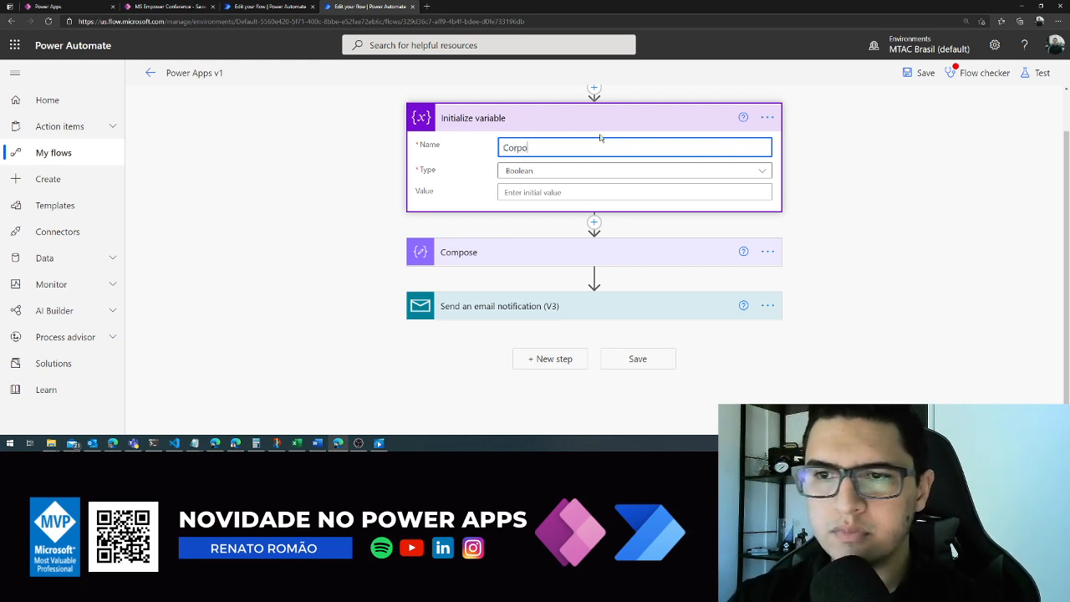
pyautogui.click(583, 192)
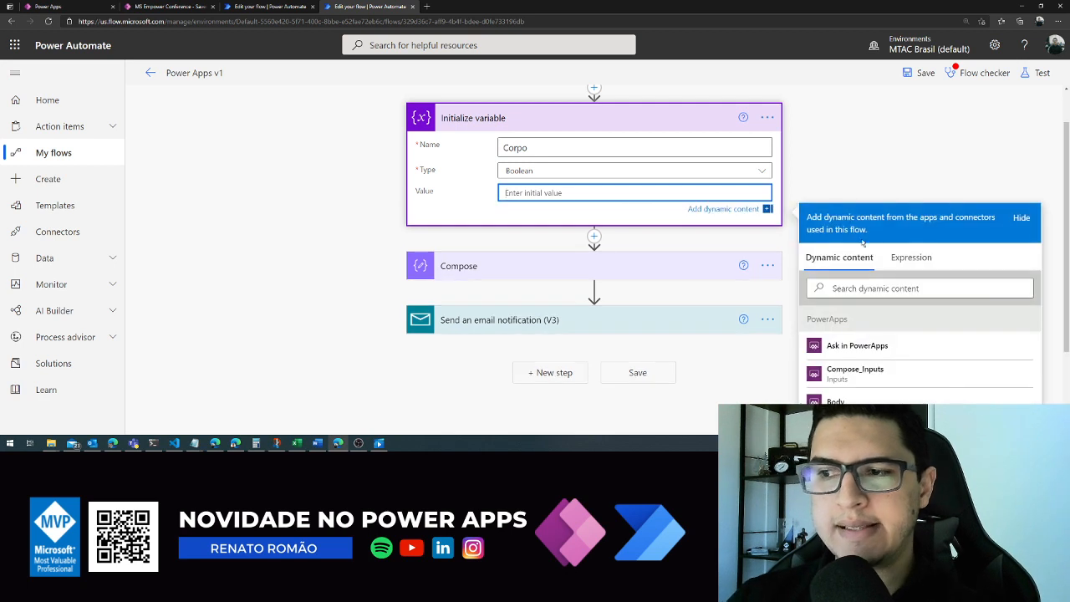
pyautogui.click(862, 371)
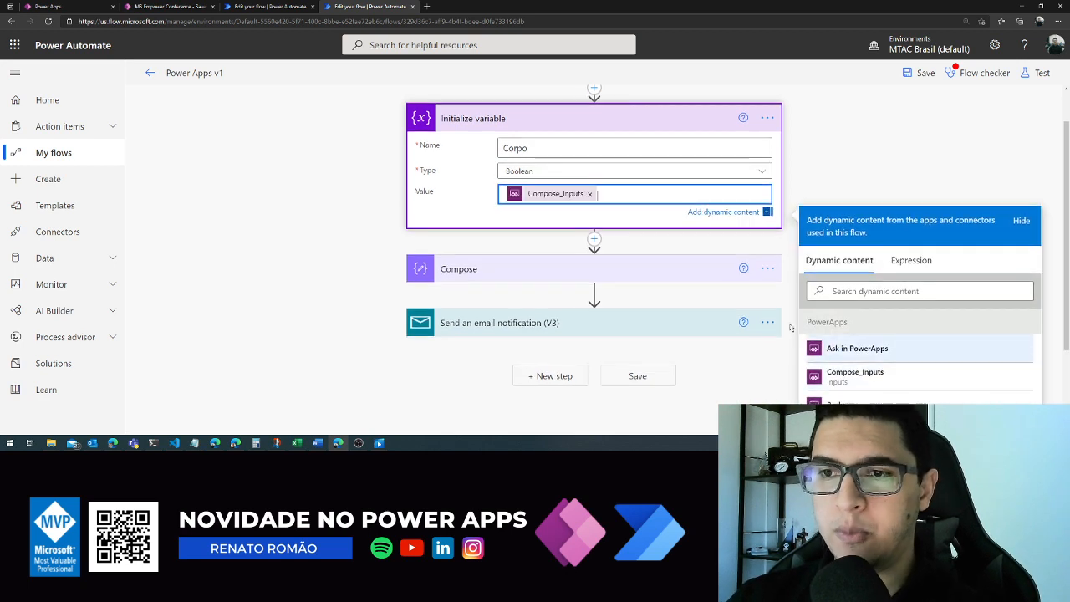
# Check the dynamic content offered for the email notification's Body against the Initialize variable settings.
pyautogui.click(767, 266)
pyautogui.click(610, 313)
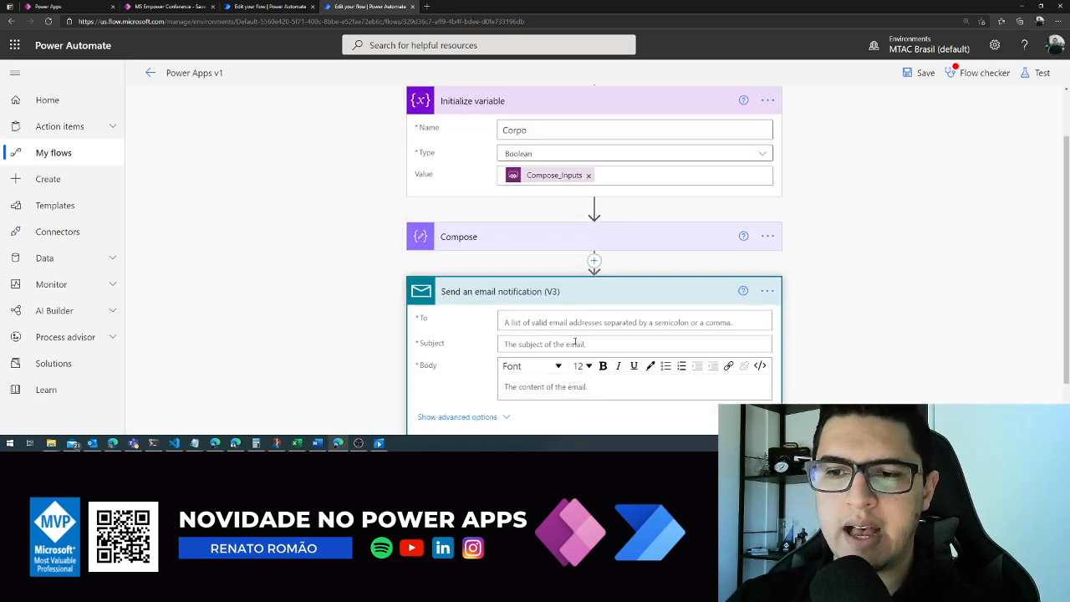
pyautogui.click(531, 318)
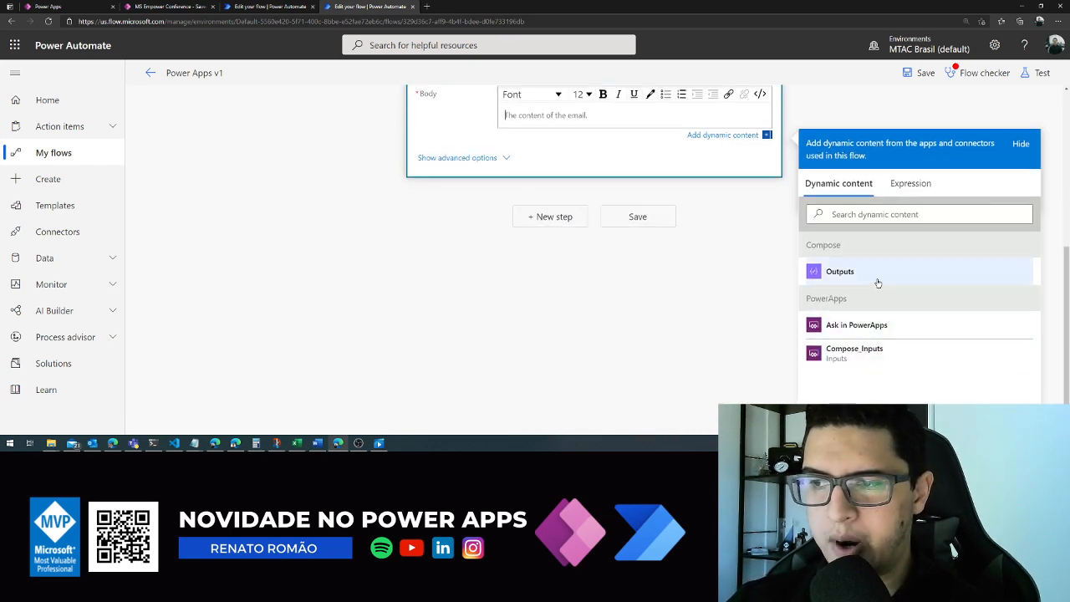
pyautogui.scroll(4, 590, 201)
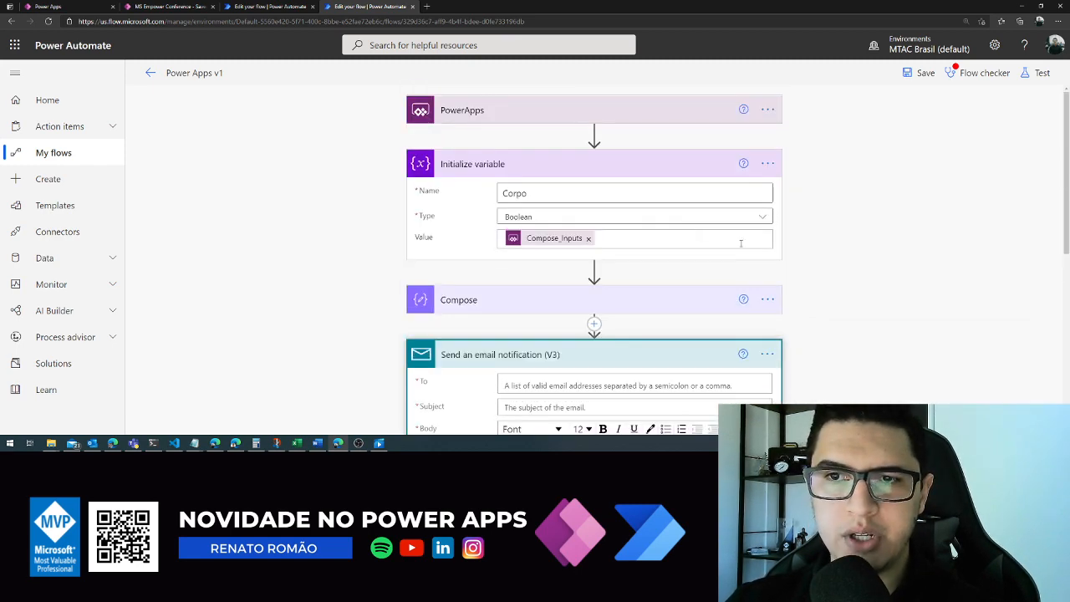
pyautogui.scroll(-5, 589, 201)
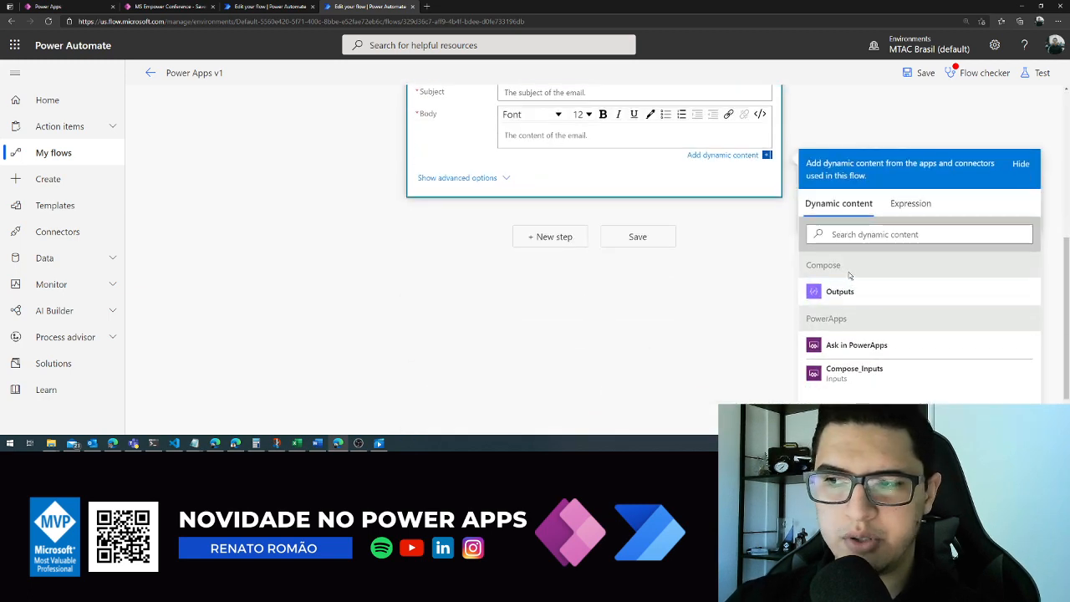
pyautogui.scroll(1, 849, 269)
pyautogui.scroll(2, 839, 267)
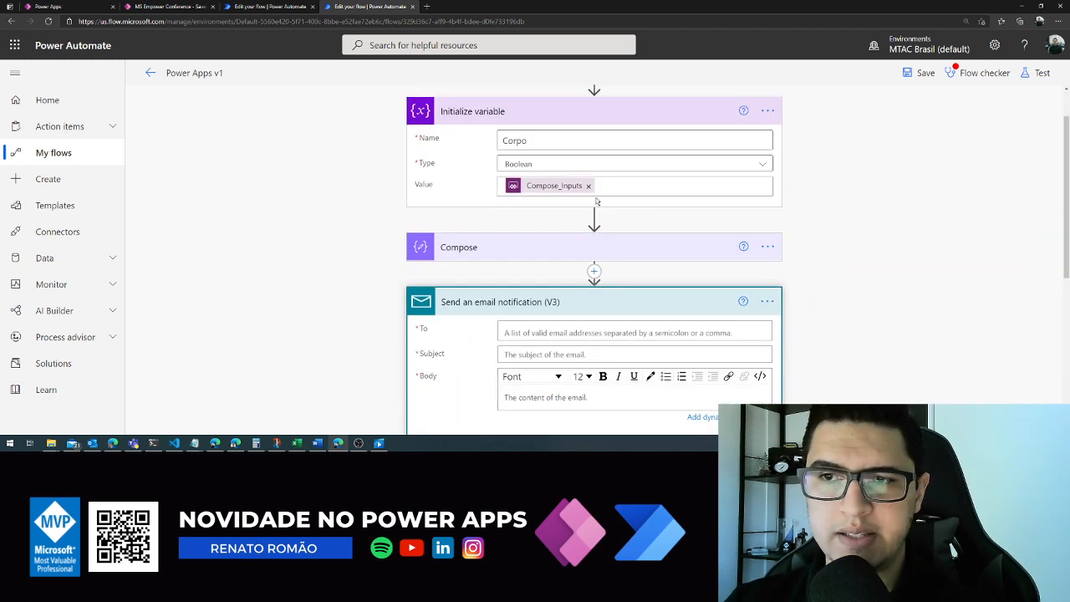
# Set the Corpo variable's type to String and insert the variable in the email notification's Body.
pyautogui.click(566, 163)
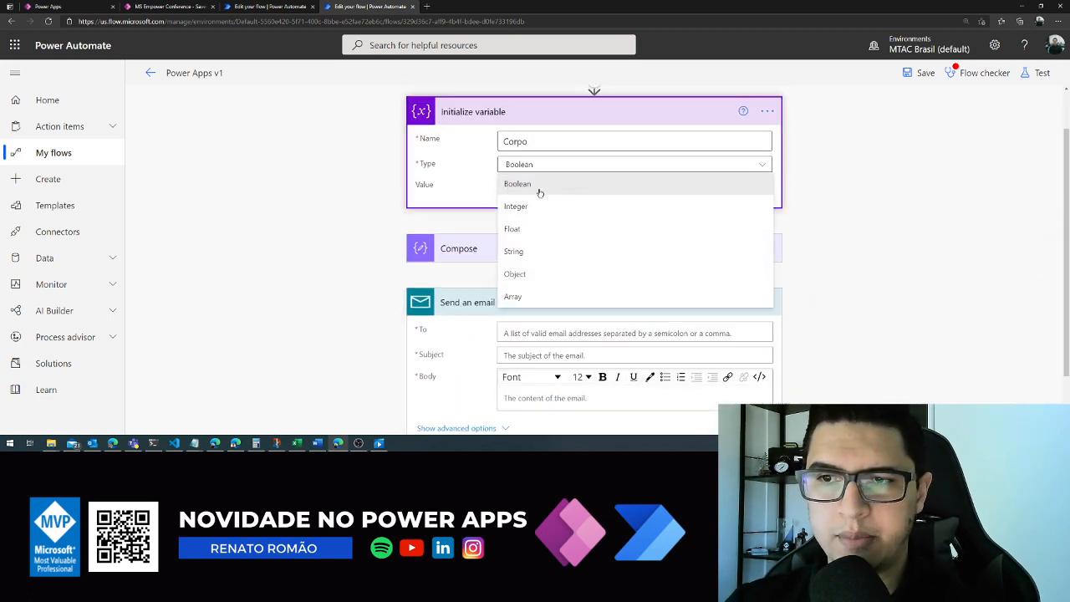
pyautogui.click(521, 252)
pyautogui.scroll(-1, 515, 284)
pyautogui.click(538, 325)
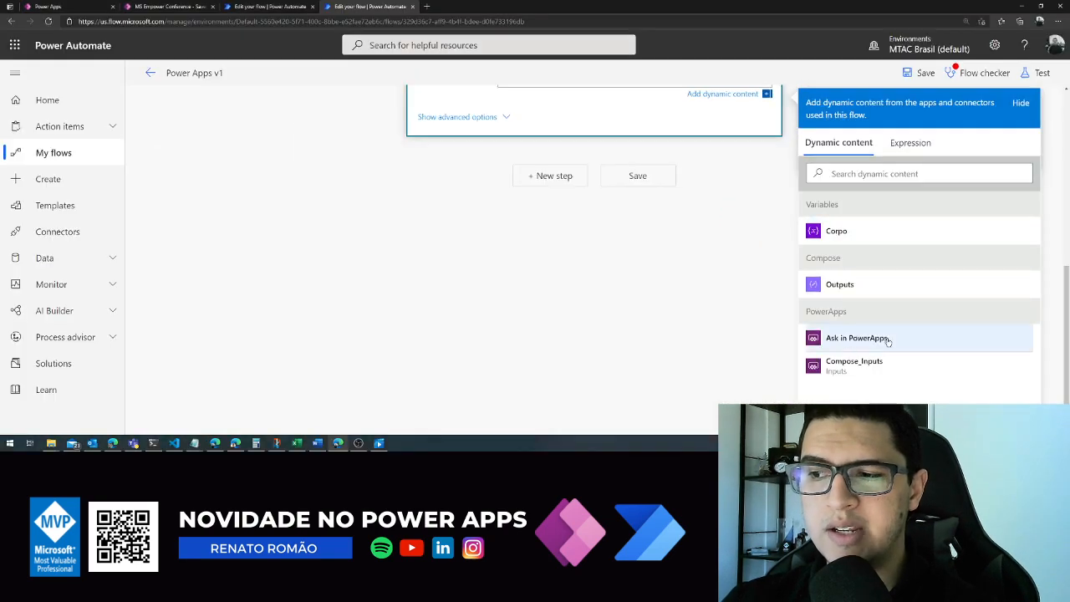
pyautogui.scroll(3, 661, 253)
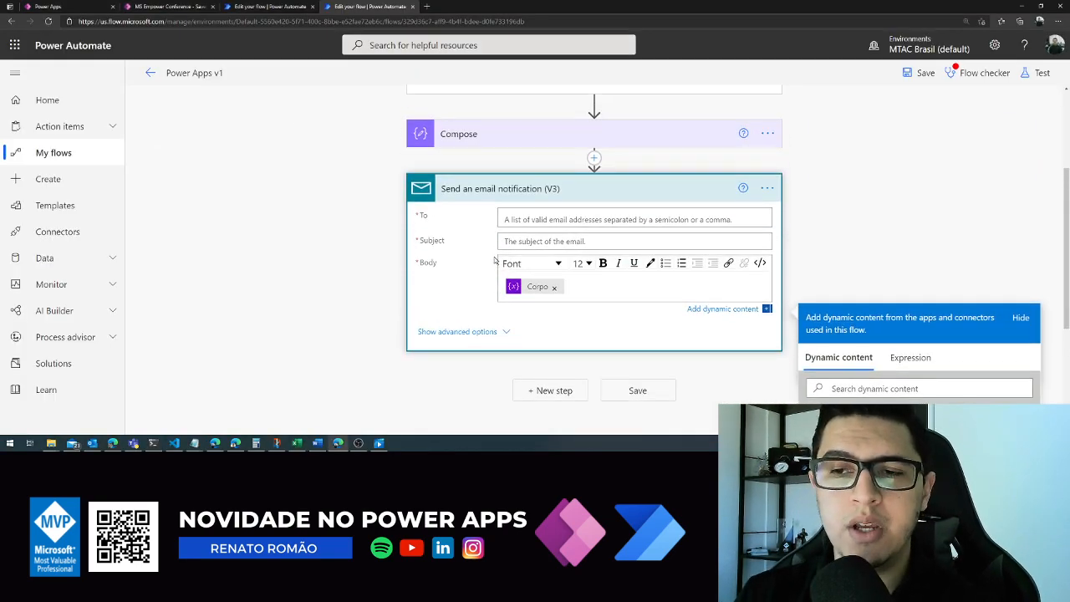
# Replace the Corpo variable's initial value with the fixed text "teste" and review its use in the email Body.
pyautogui.scroll(2, 495, 268)
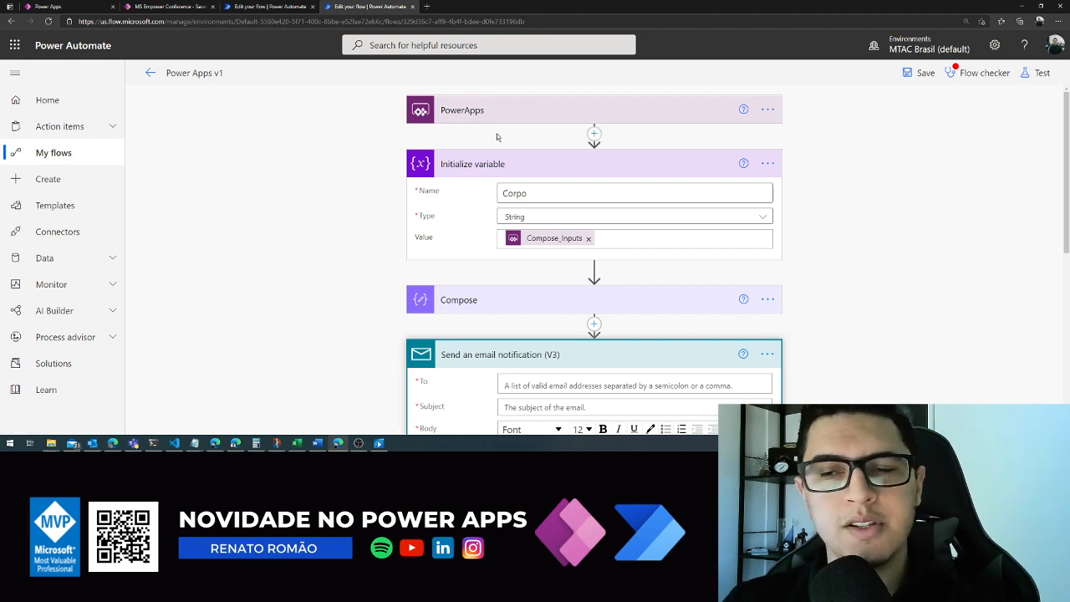
pyautogui.click(589, 240)
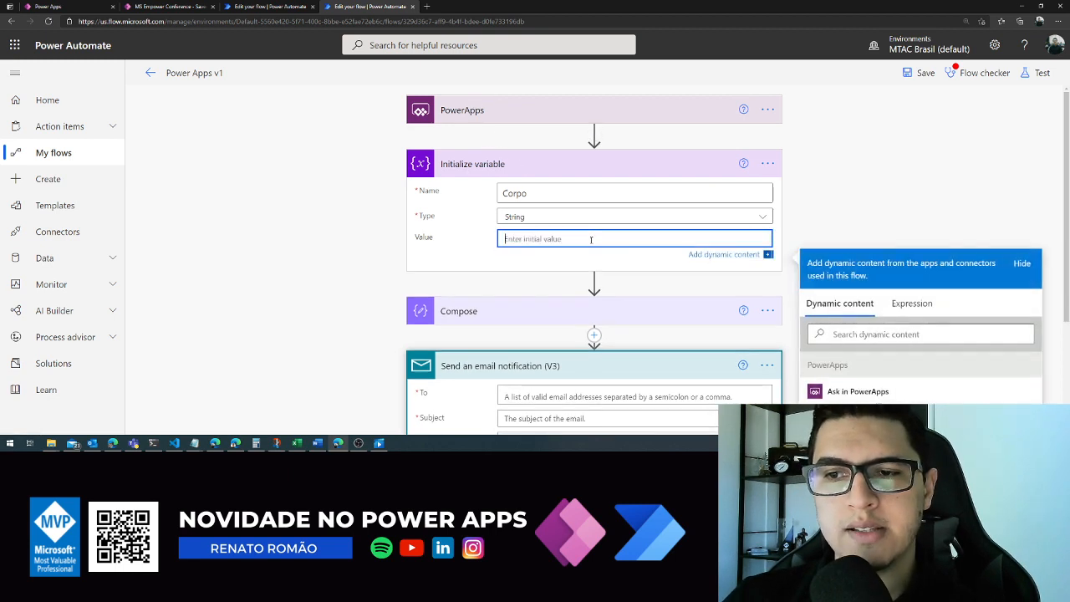
pyautogui.write('Olá')
pyautogui.scroll(-2, 585, 251)
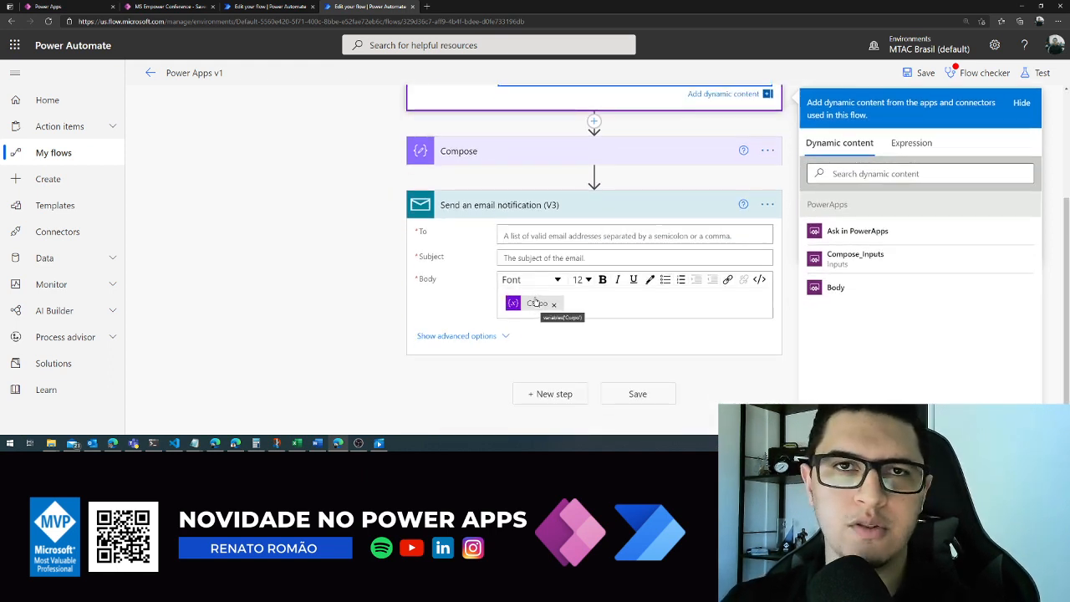
pyautogui.scroll(3, 508, 206)
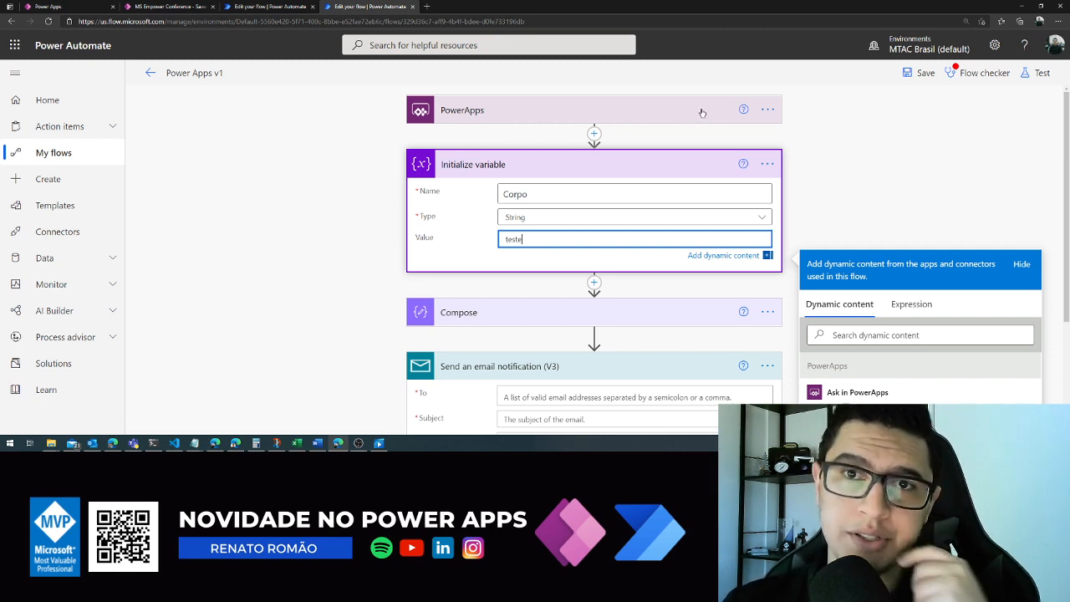
# Expand the Compose action and replace the Corpo variable's initial value with the Compose_Inputs dynamic content.
pyautogui.click(767, 109)
pyautogui.click(478, 310)
pyautogui.click(555, 239)
pyautogui.scroll(-3, 700, 215)
pyautogui.scroll(2, 731, 205)
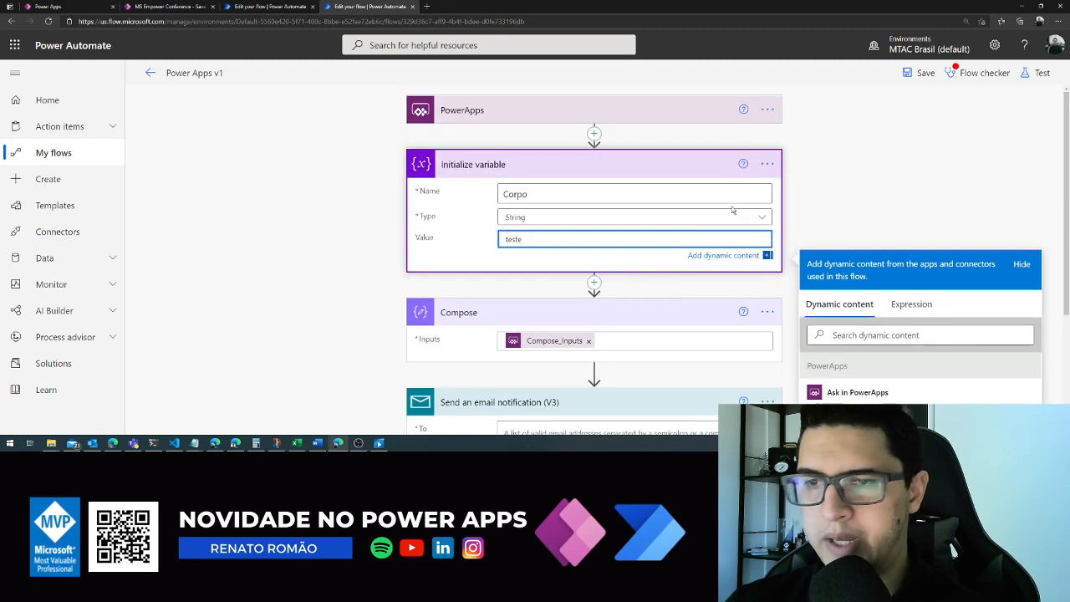
pyautogui.press('BackSpace')
pyautogui.press('BackSpace')
pyautogui.press('BackSpace')
pyautogui.press('BackSpace')
pyautogui.press('BackSpace')
pyautogui.scroll(-1, 891, 327)
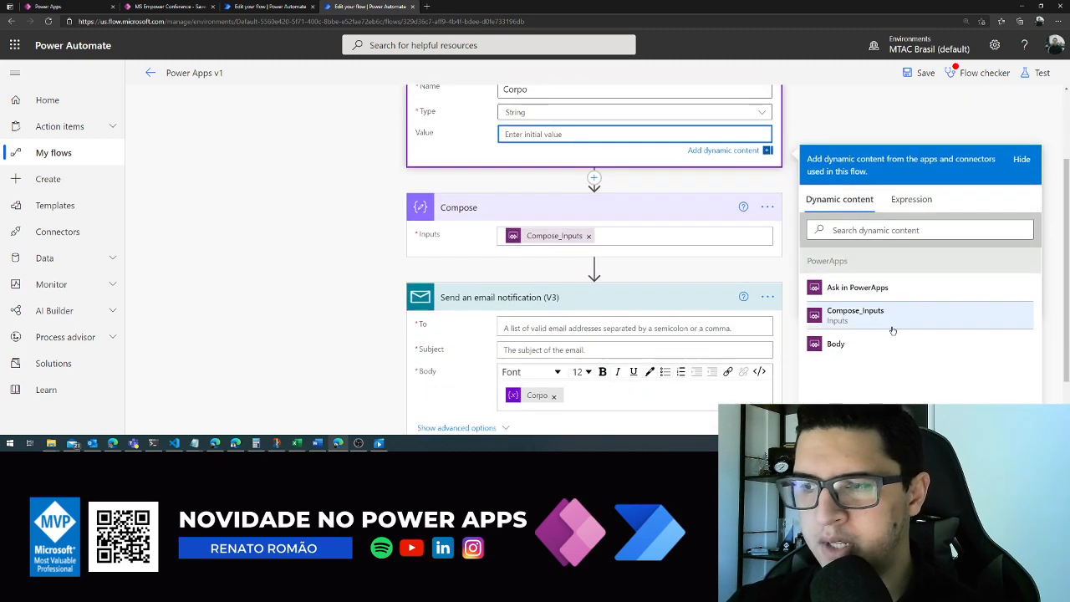
pyautogui.click(886, 321)
pyautogui.scroll(1, 586, 251)
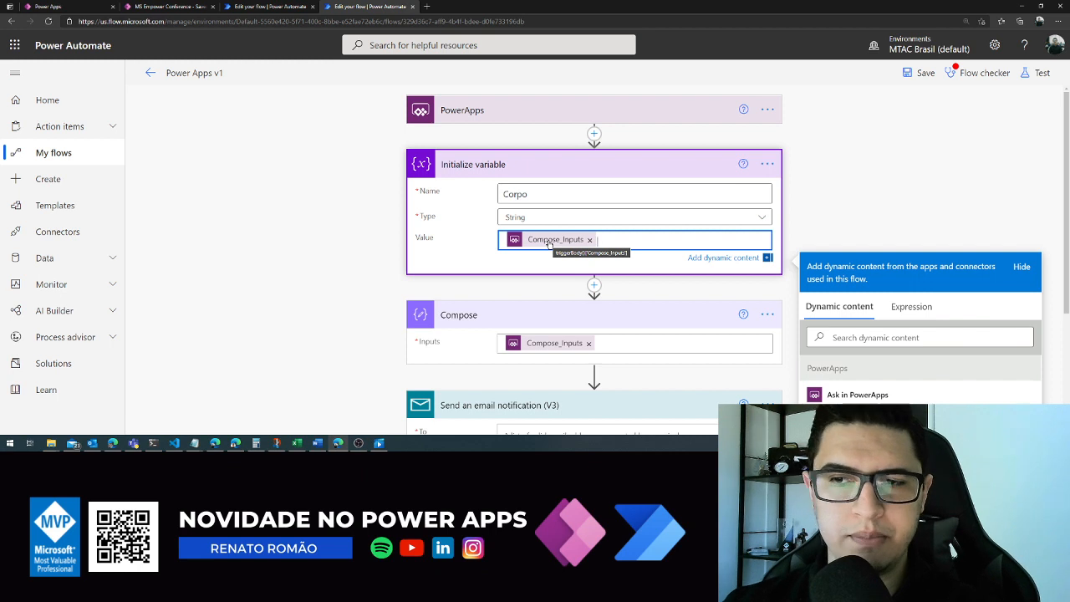
# Switch to Notepad, write the expression triggerBody()['Compose_Inputs'] matching the variable's value token, and copy it.
pyautogui.click(296, 317)
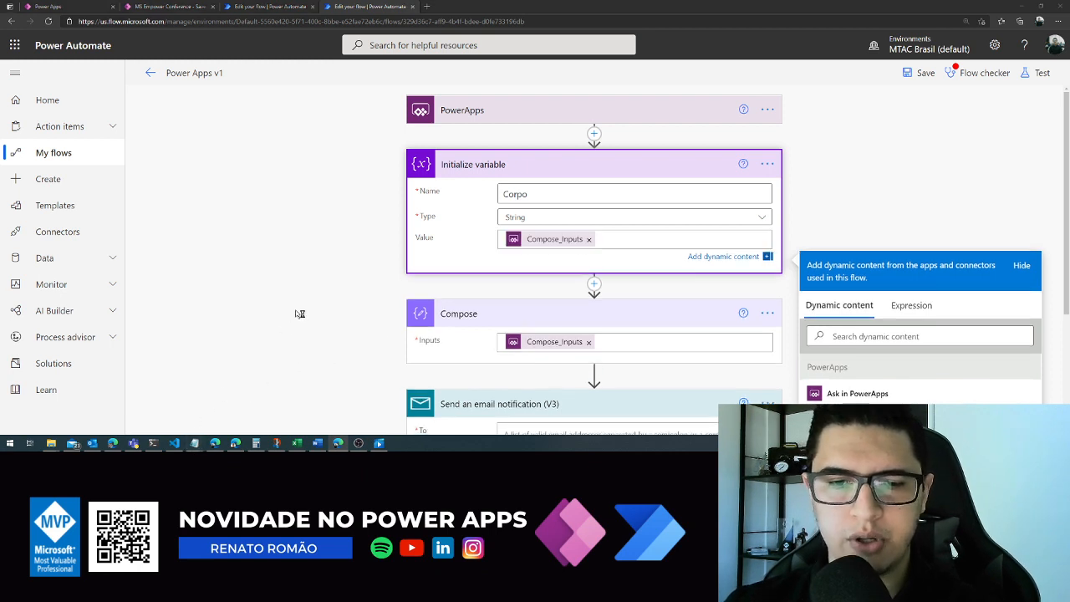
pyautogui.hotkey('alt', 'Tab')
pyautogui.write('triggerBod')
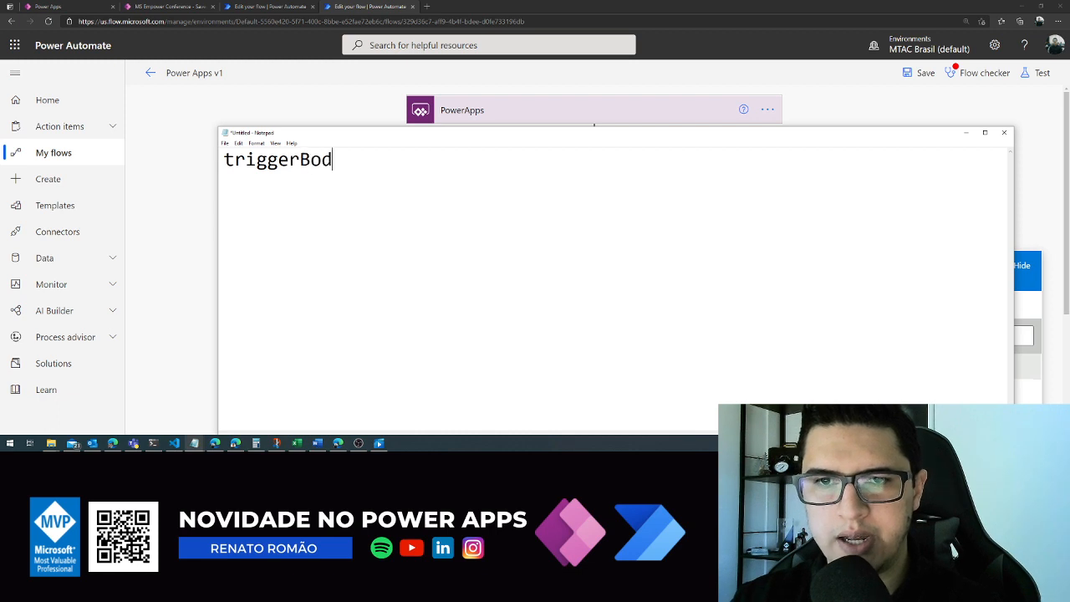
pyautogui.write('y()[')
pyautogui.click(306, 108)
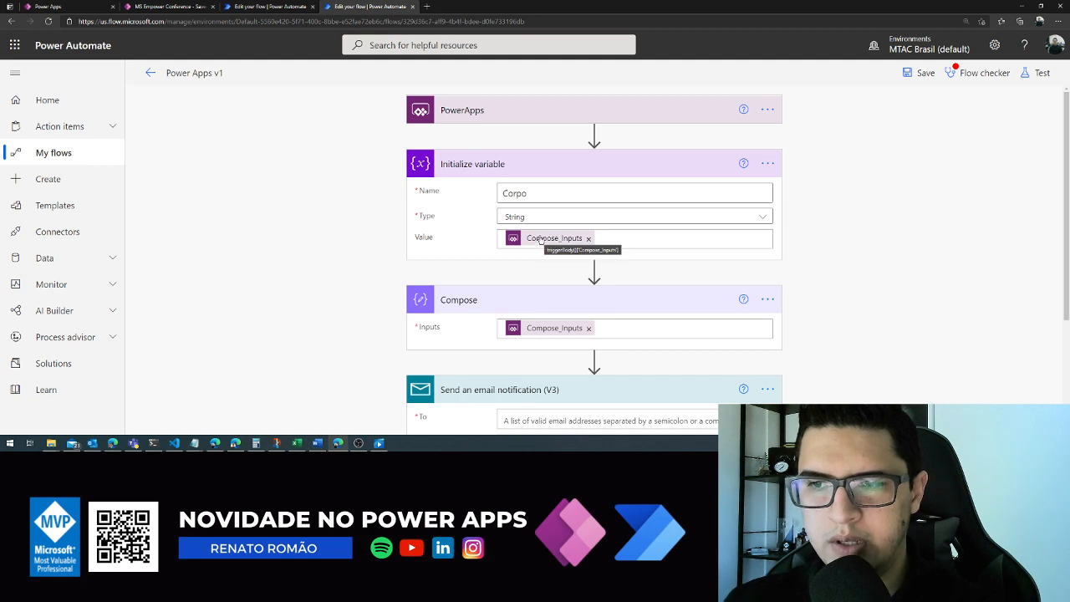
pyautogui.hotkey('alt', 'Tab')
pyautogui.write("'C")
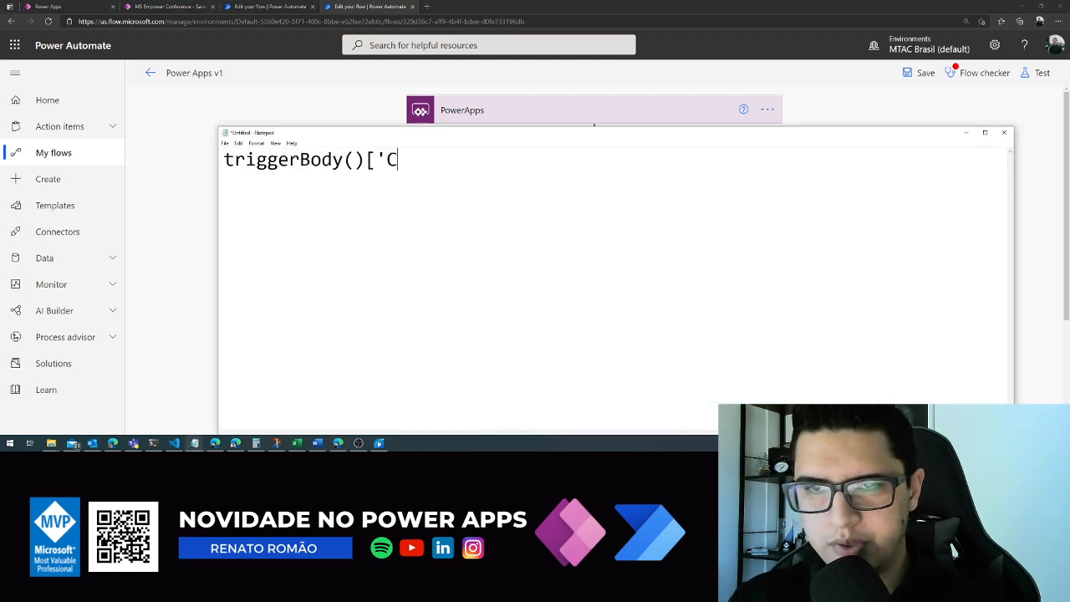
pyautogui.write('ompose_')
pyautogui.write("Inputs']")
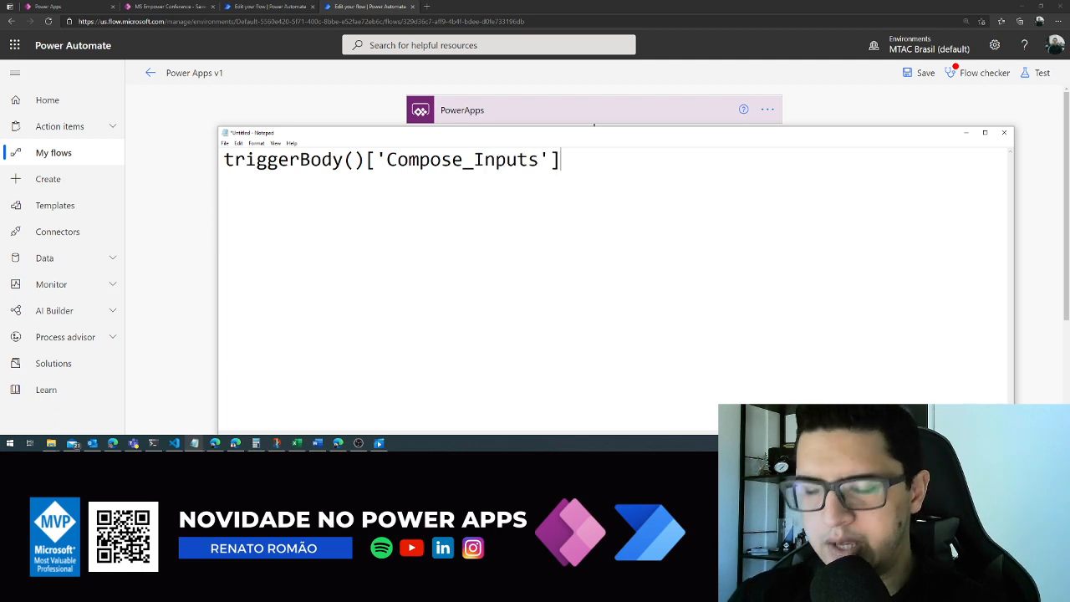
pyautogui.hotkey('ctrl', 'a')
pyautogui.hotkey('ctrl', 'c')
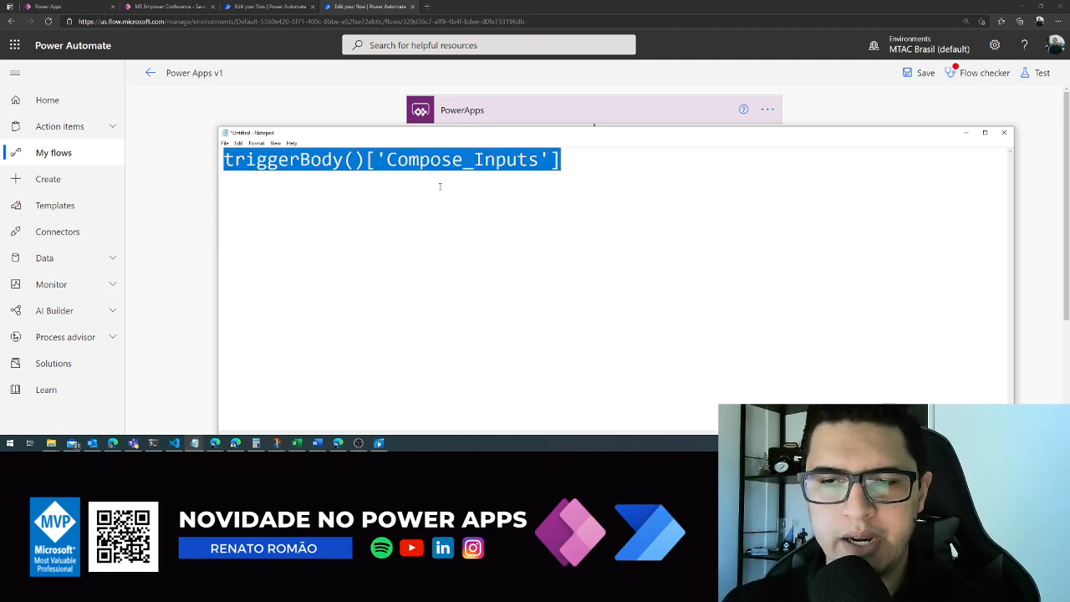
# Switch back to the Power Apps v1 flow in Power Automate and delete its old PowerApps trigger.
pyautogui.hotkey('alt', 'Tab')
pyautogui.moveTo(545, 239)
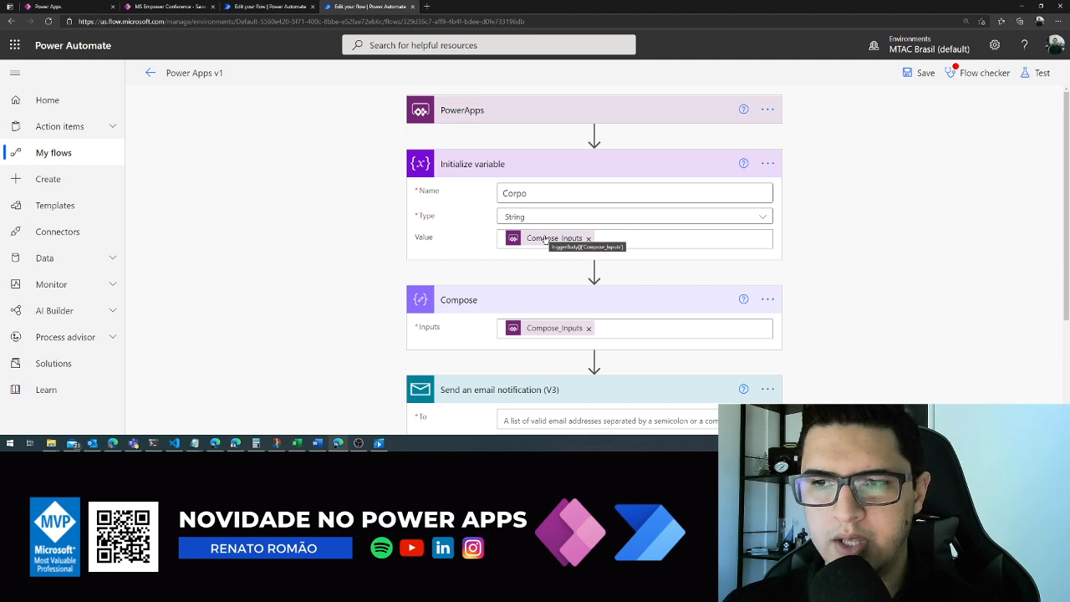
pyautogui.click(768, 109)
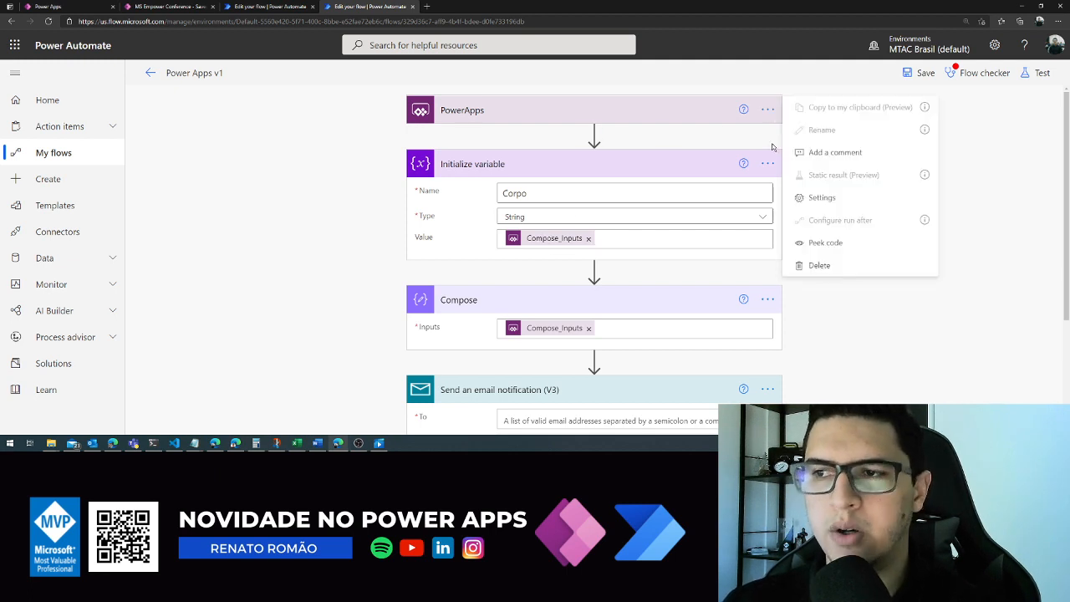
pyautogui.click(818, 266)
pyautogui.click(543, 259)
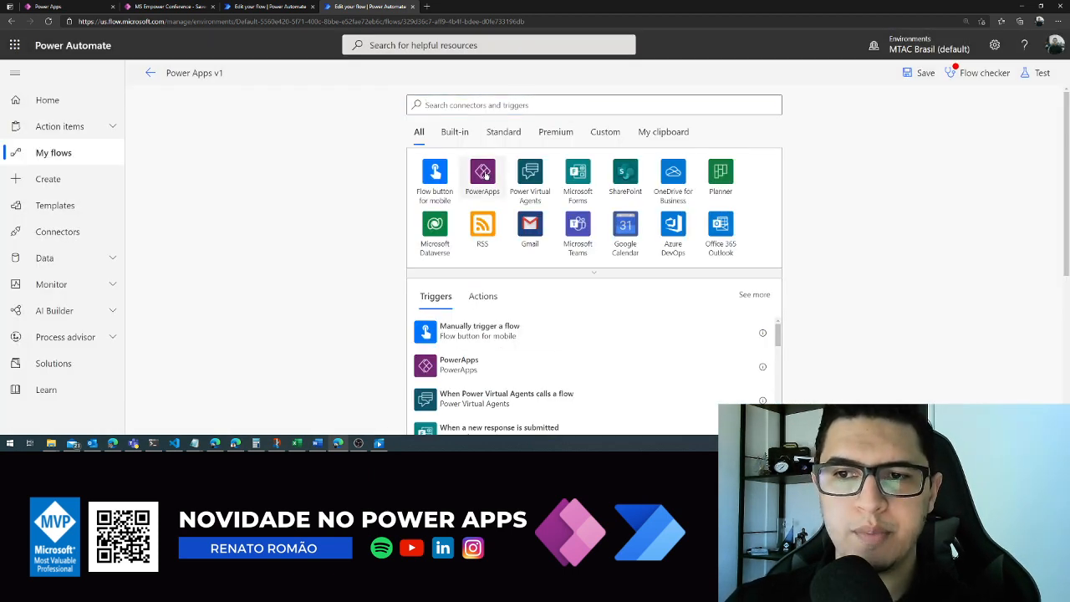
# Add the PowerApps (V2) trigger to the flow and expand the Initialize variable and Compose actions.
pyautogui.click(485, 171)
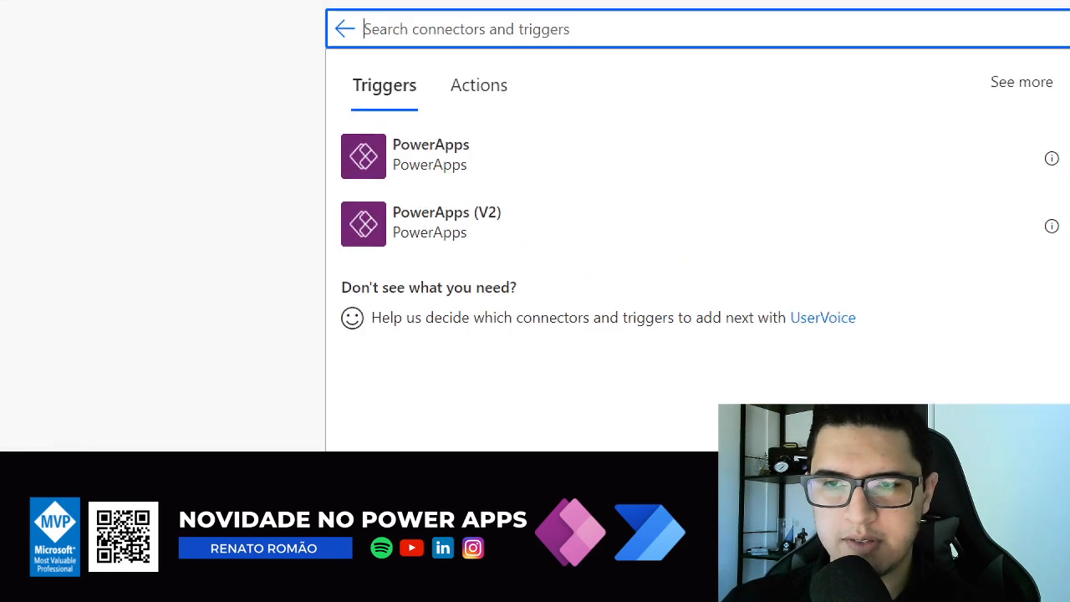
pyautogui.moveTo(419, 208); pyautogui.dragTo(518, 204)
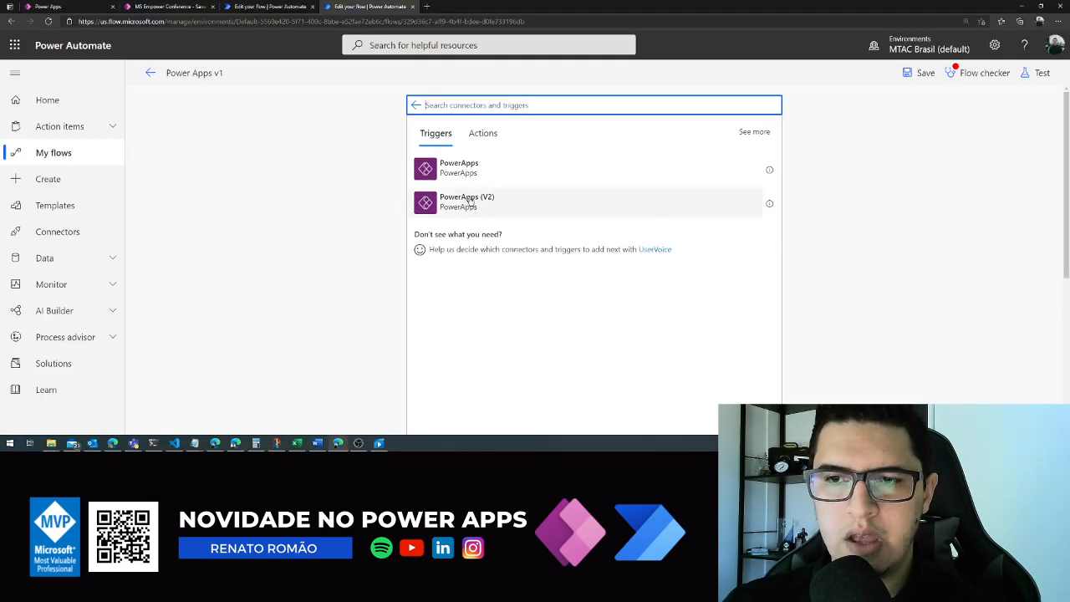
pyautogui.click(466, 207)
pyautogui.click(470, 211)
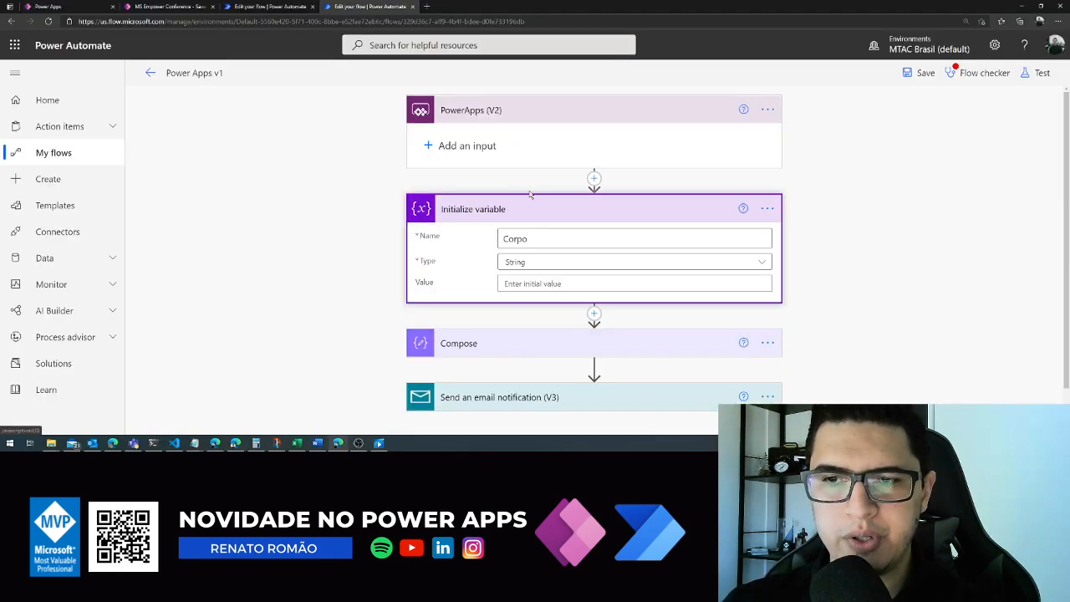
pyautogui.click(471, 299)
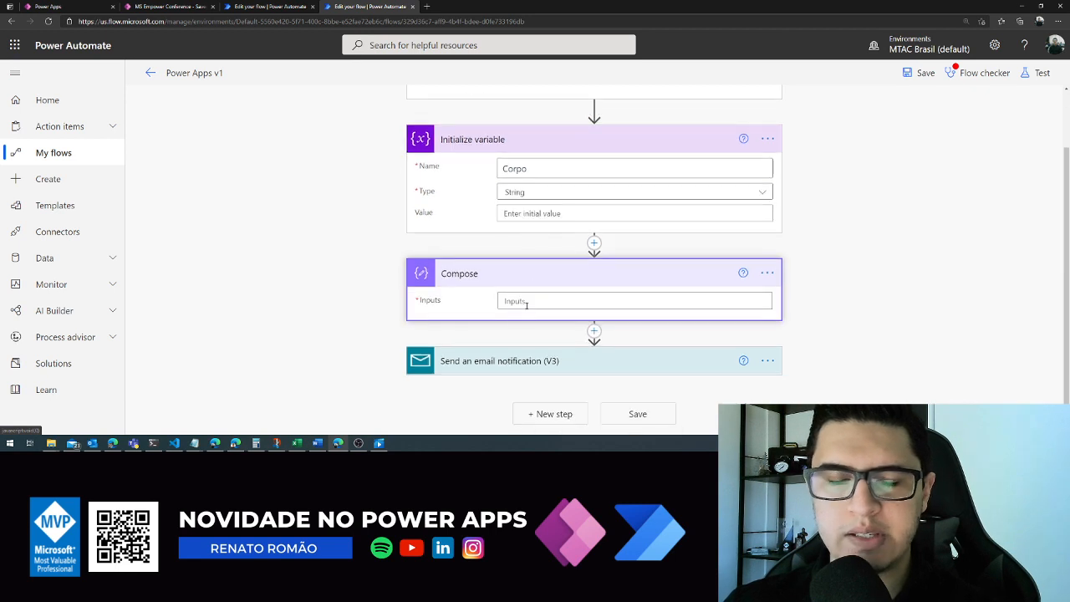
# Add a text input named Compose_Inputs to the PowerApps (V2) trigger.
pyautogui.scroll(1, 526, 302)
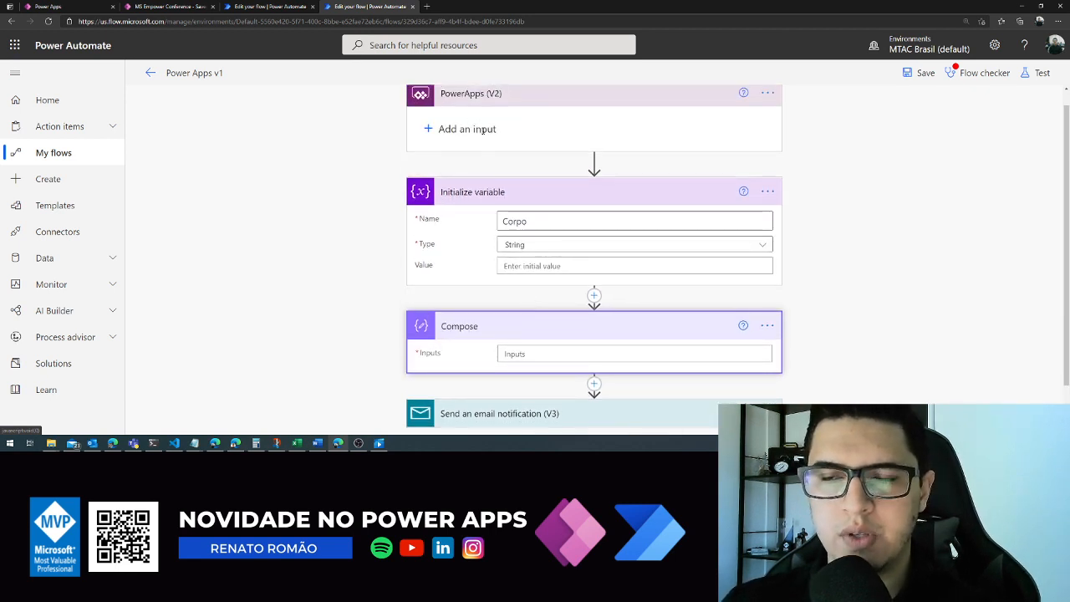
pyautogui.click(473, 129)
pyautogui.click(444, 153)
pyautogui.doubleClick(475, 123)
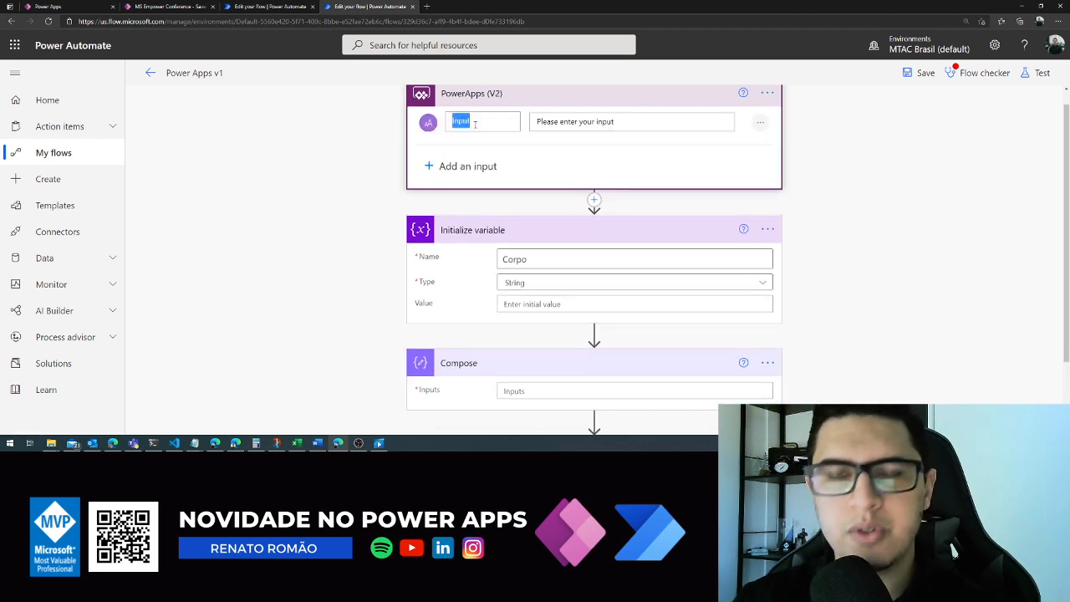
pyautogui.write('Compose_Inputs')
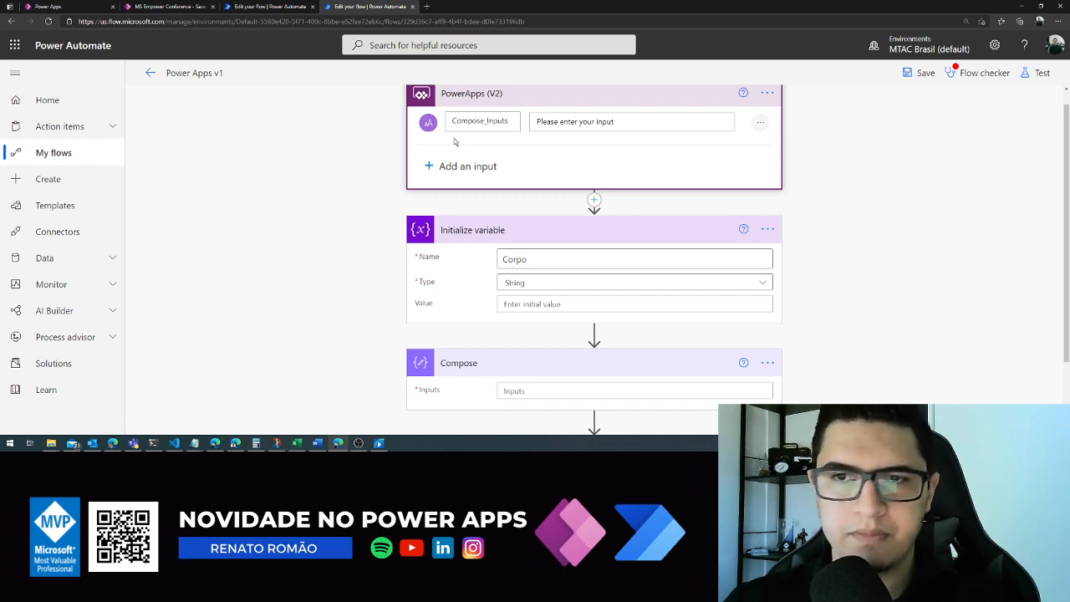
pyautogui.click(350, 165)
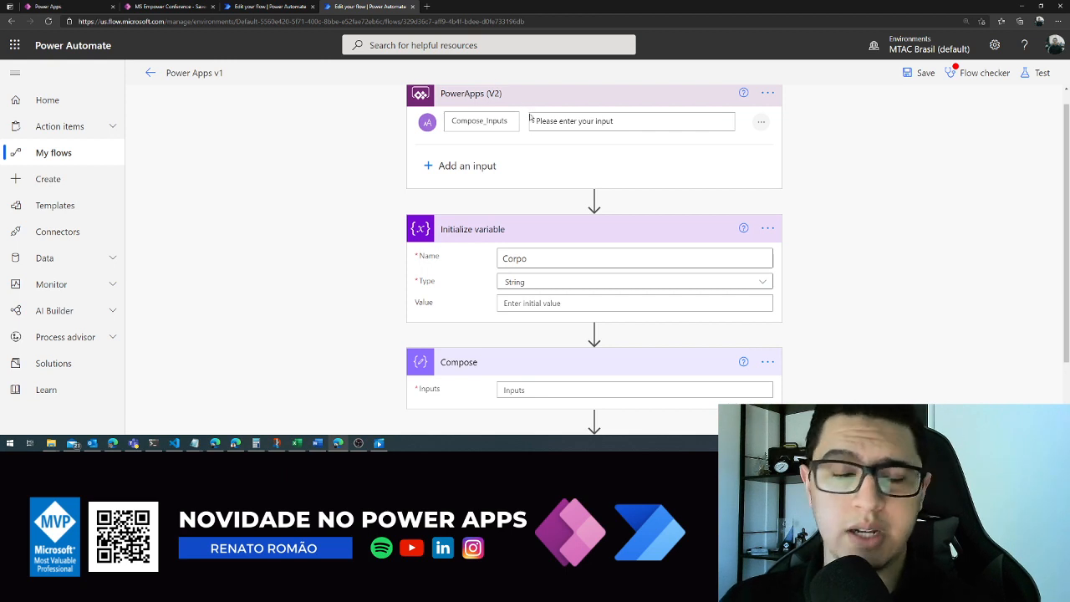
# Set the Corpo variable's initial value to the copied expression triggerBody()['Compose_Inputs'].
pyautogui.click(594, 306)
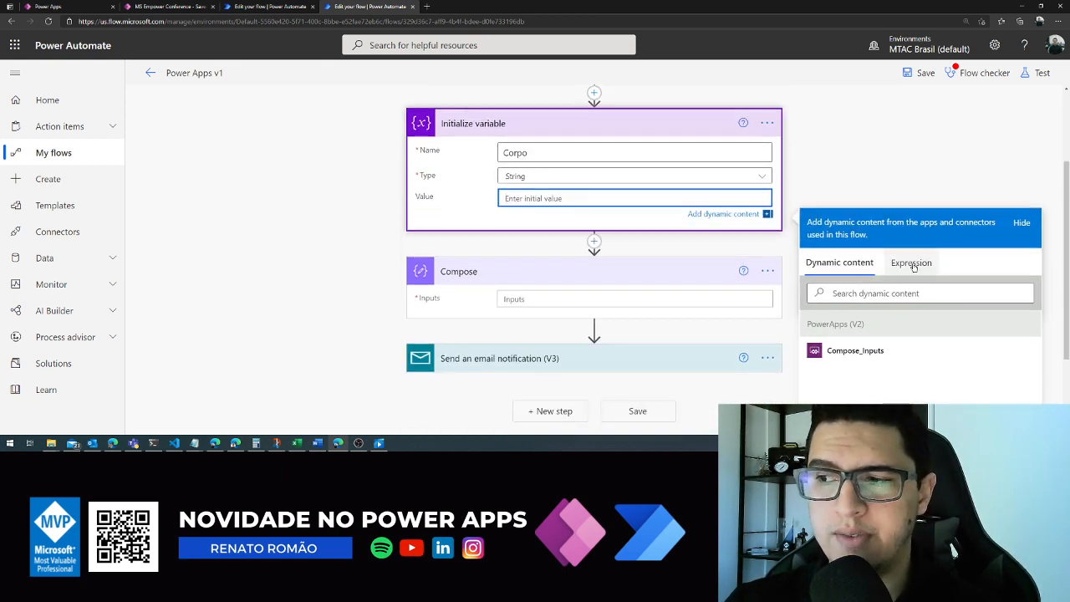
pyautogui.click(914, 265)
pyautogui.hotkey('ctrl', 'v')
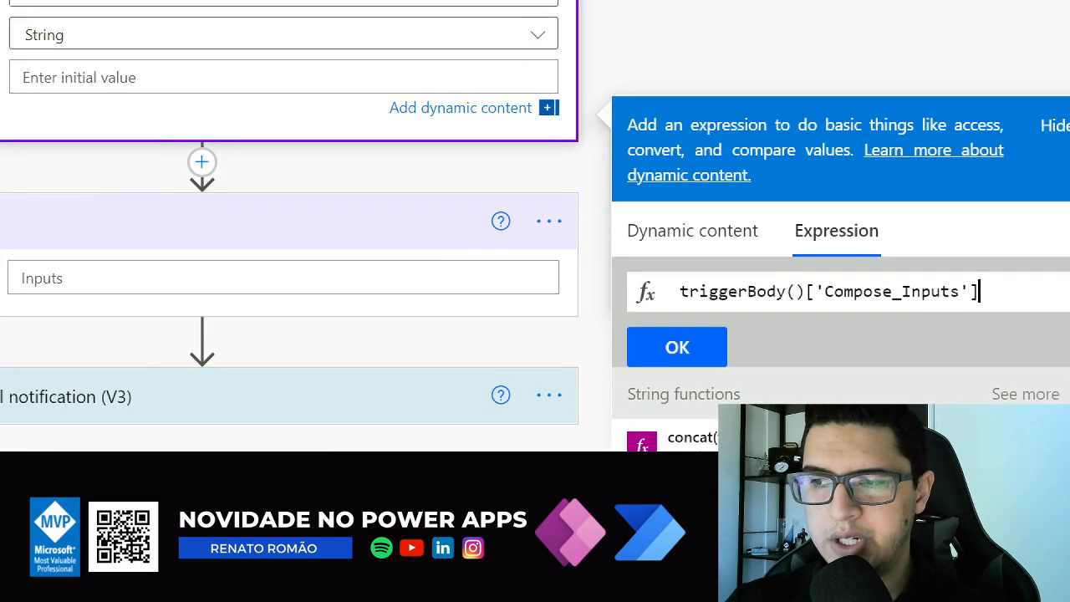
pyautogui.moveTo(645, 312)
pyautogui.mouseDown()
pyautogui.moveTo(995, 297)
pyautogui.moveTo(920, 264)
pyautogui.moveTo(649, 272)
pyautogui.mouseUp()
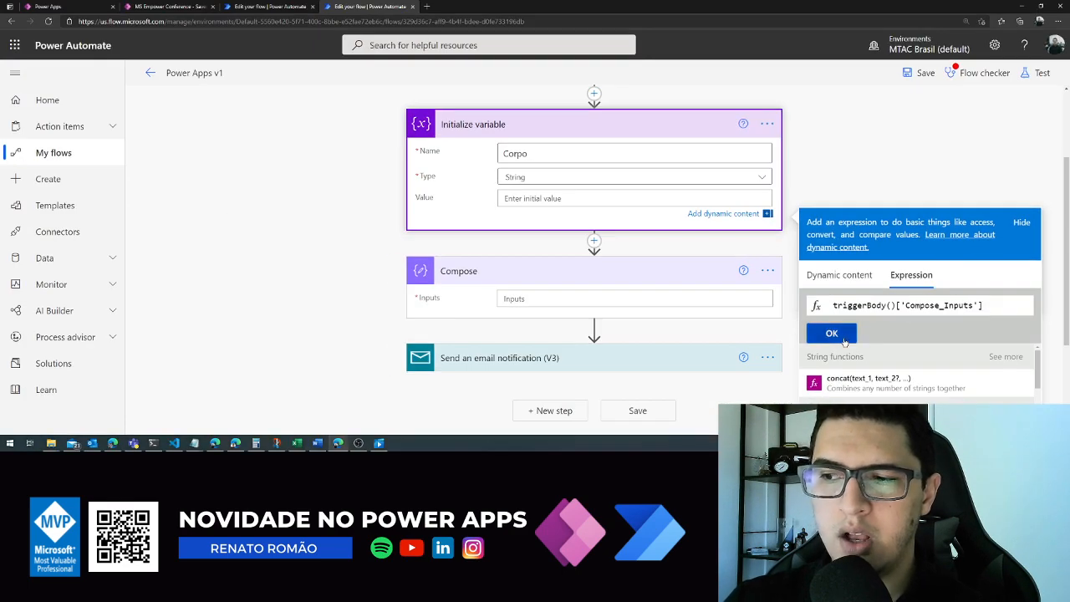
pyautogui.click(677, 347)
# Set the Compose action's Inputs to the same copied expression, triggerBody()['Compose_Inputs'].
pyautogui.click(649, 302)
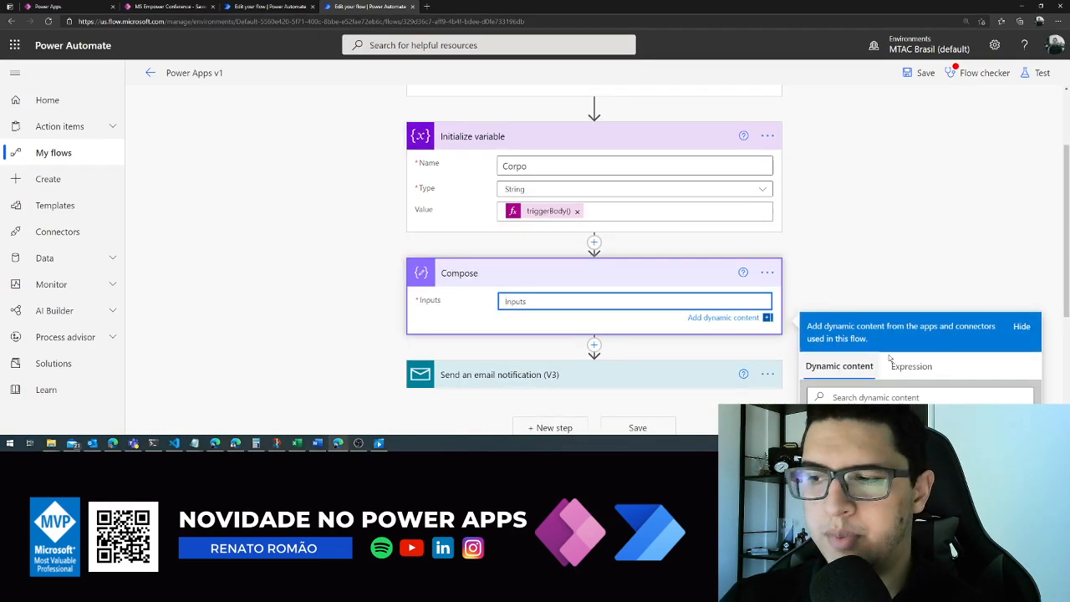
pyautogui.click(911, 364)
pyautogui.hotkey('ctrl', 'v')
pyautogui.click(836, 334)
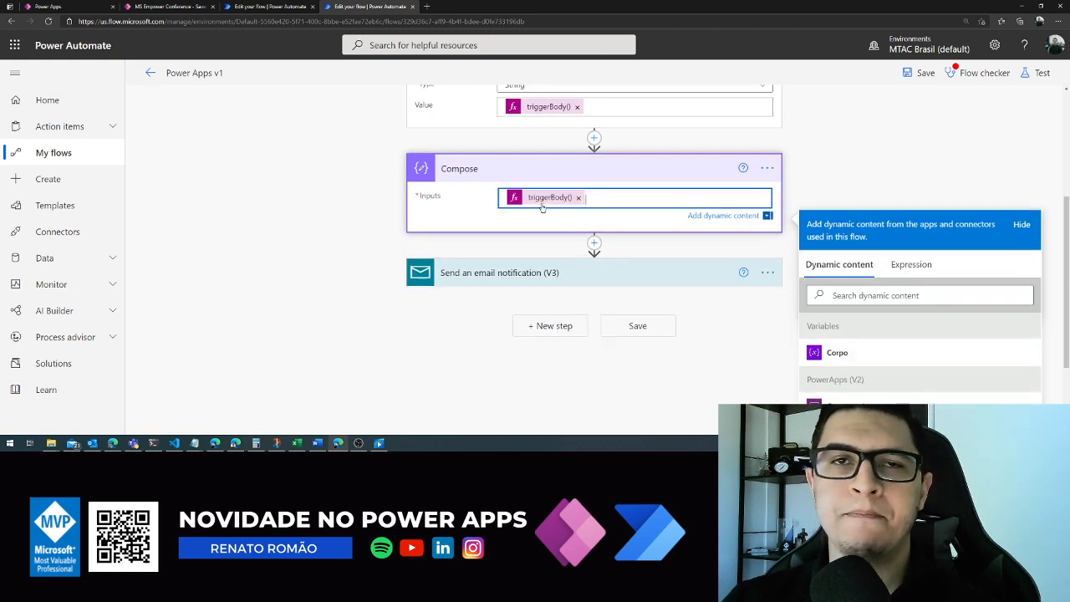
pyautogui.scroll(3, 542, 207)
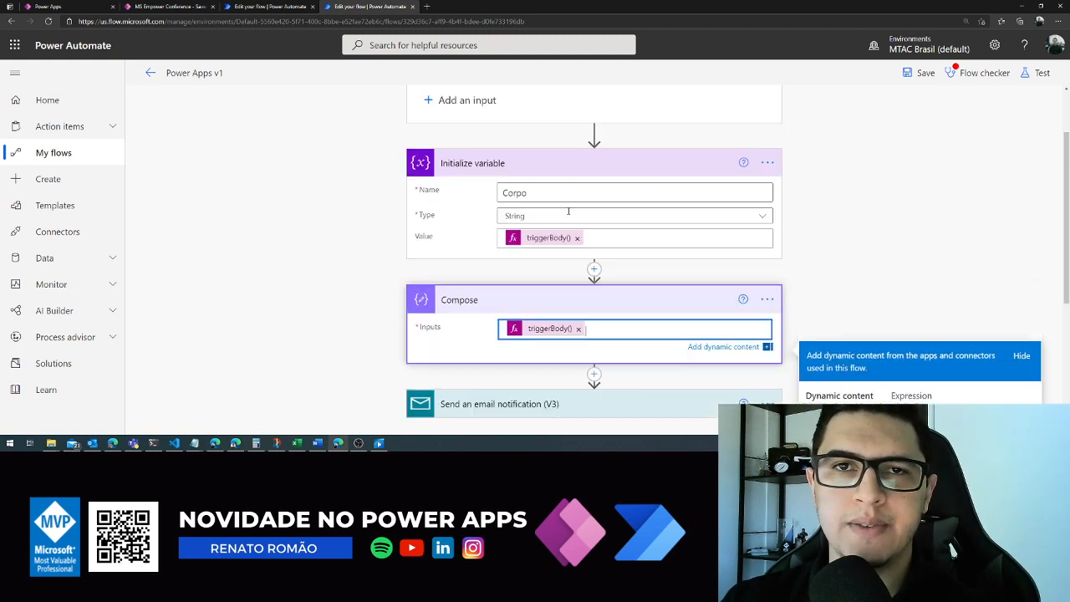